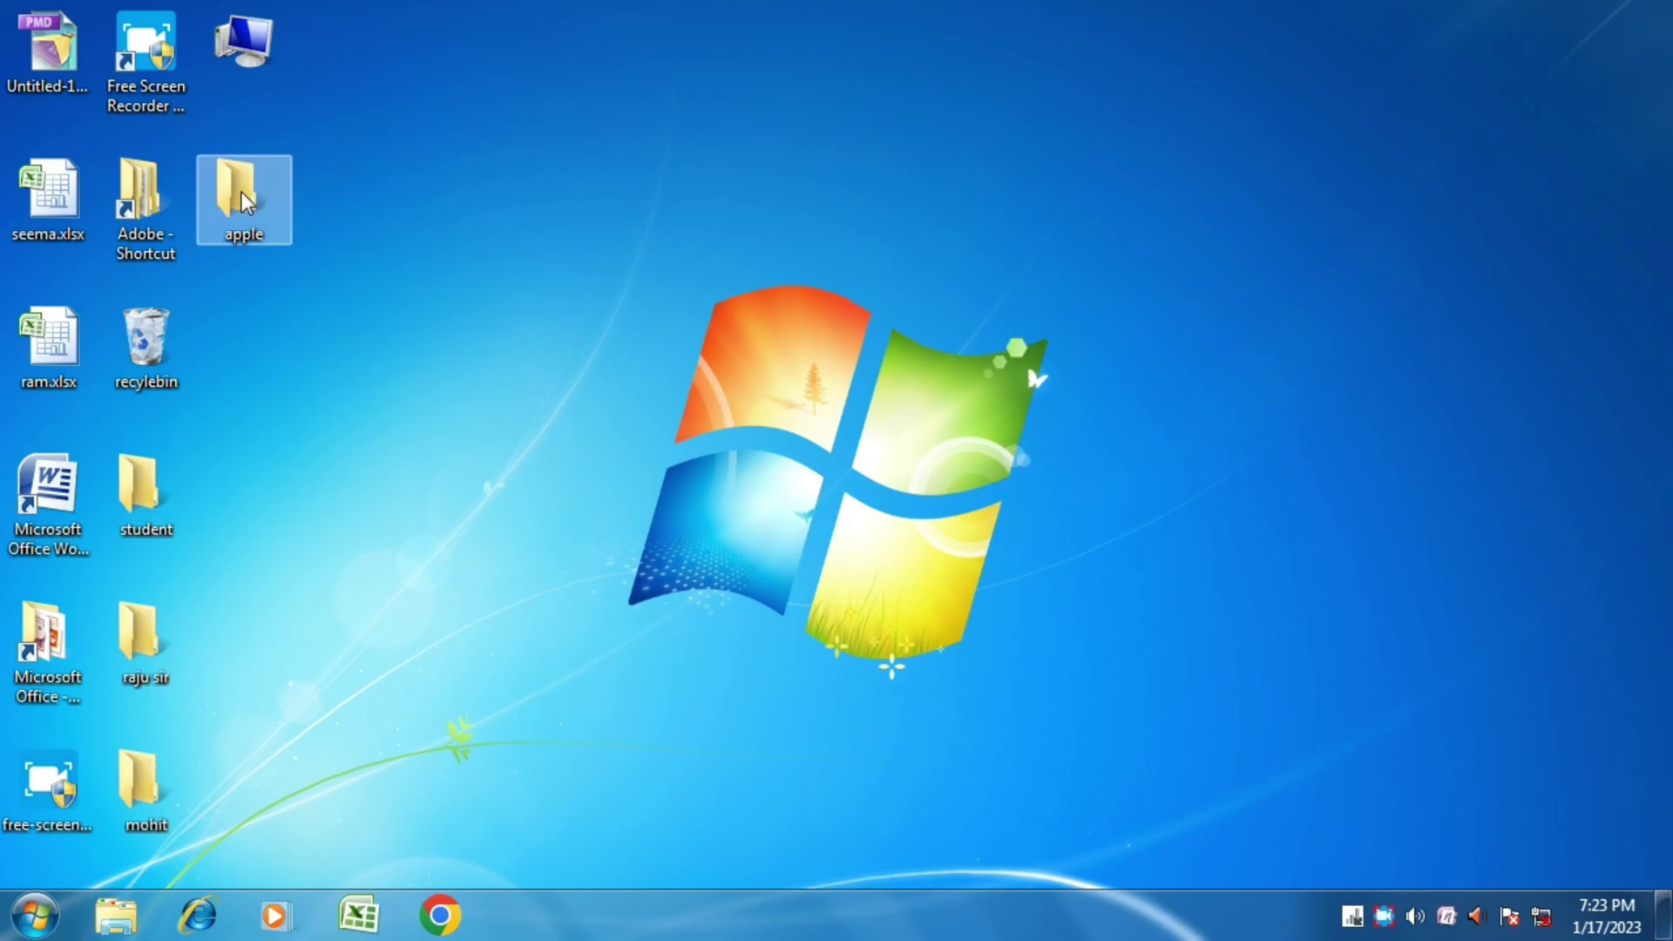
# - Rename the apple folder on the desktop to ball and refresh the desktop
pyautogui.rightClick(242, 193)
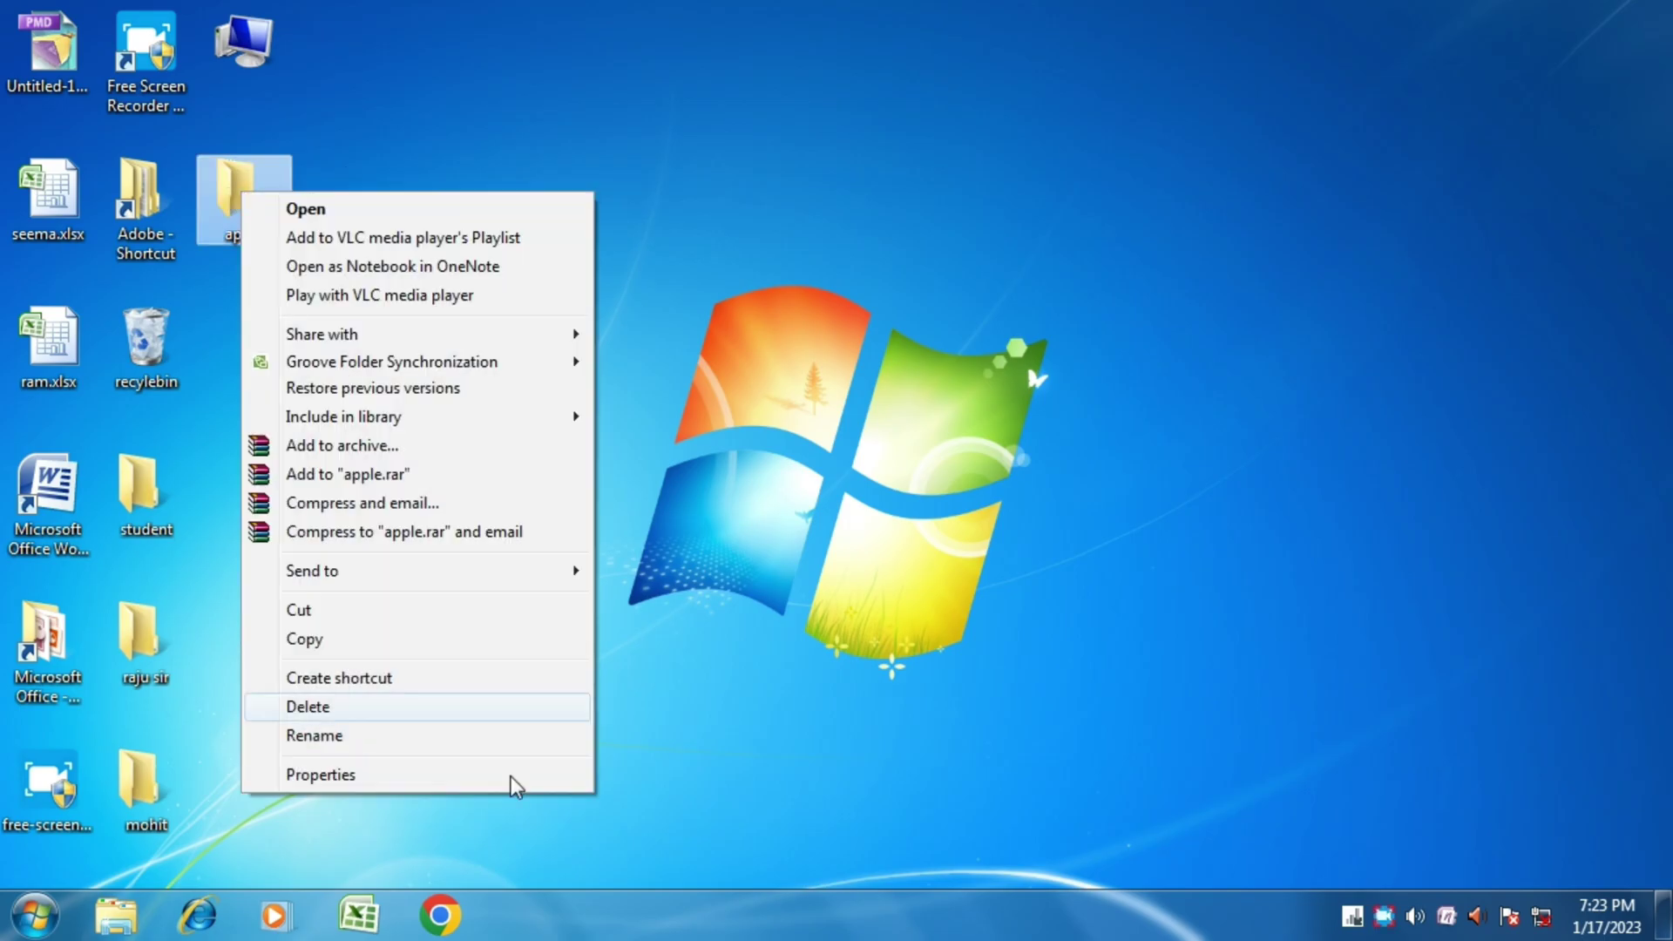
pyautogui.click(365, 738)
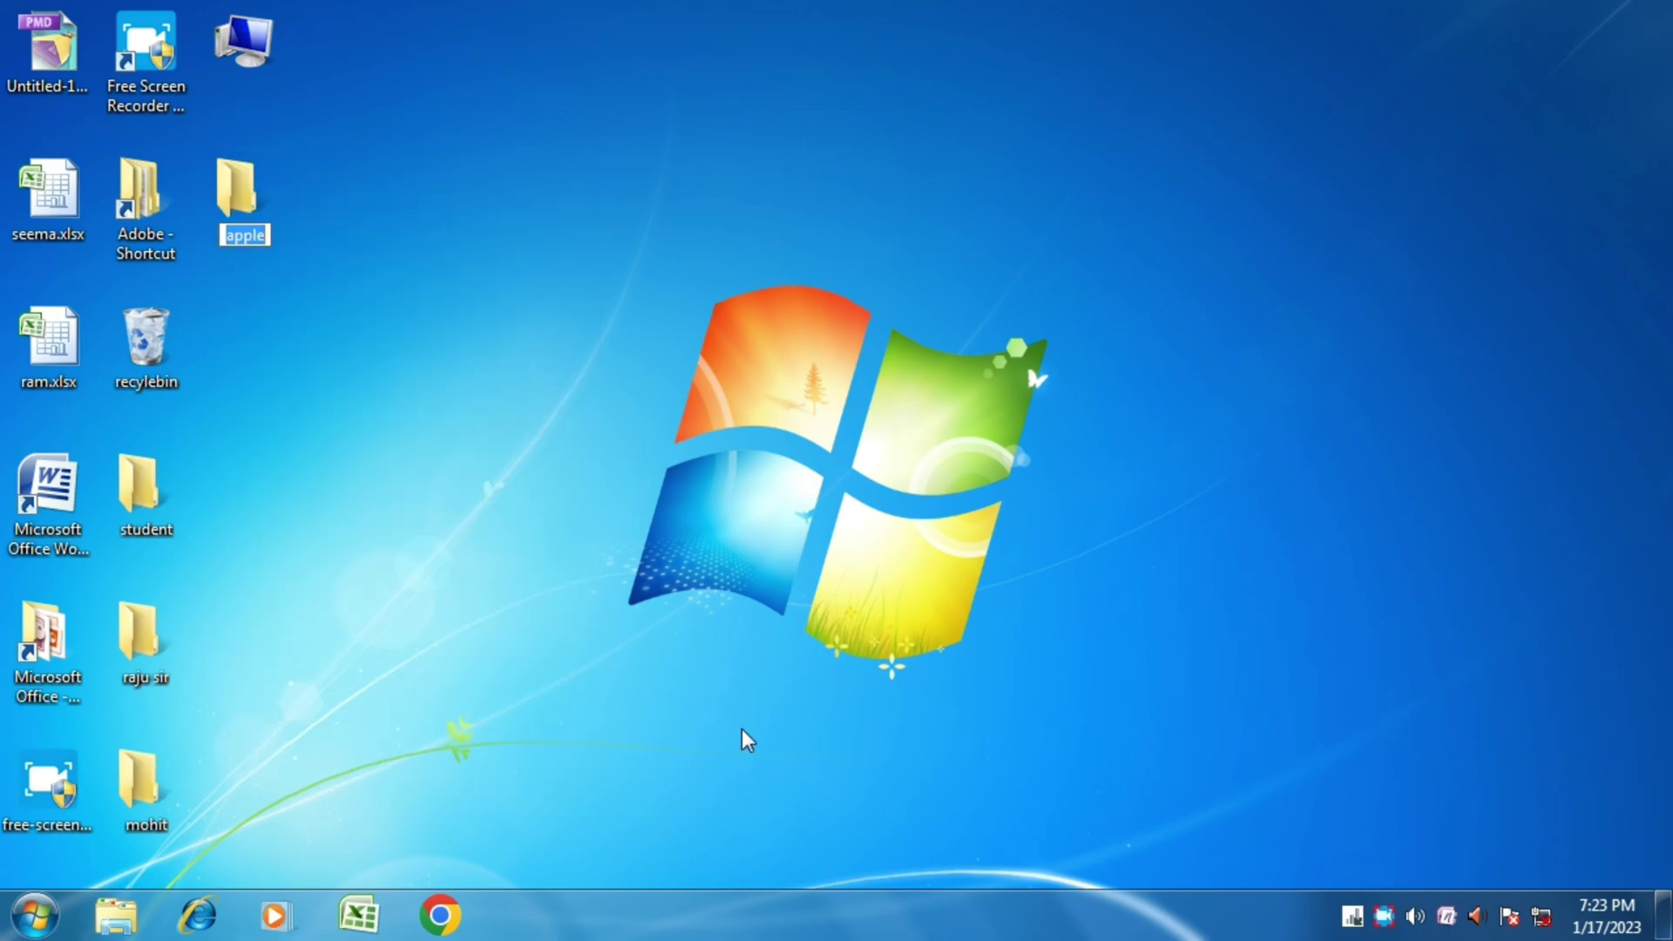
pyautogui.write('ball')
pyautogui.press('Return')
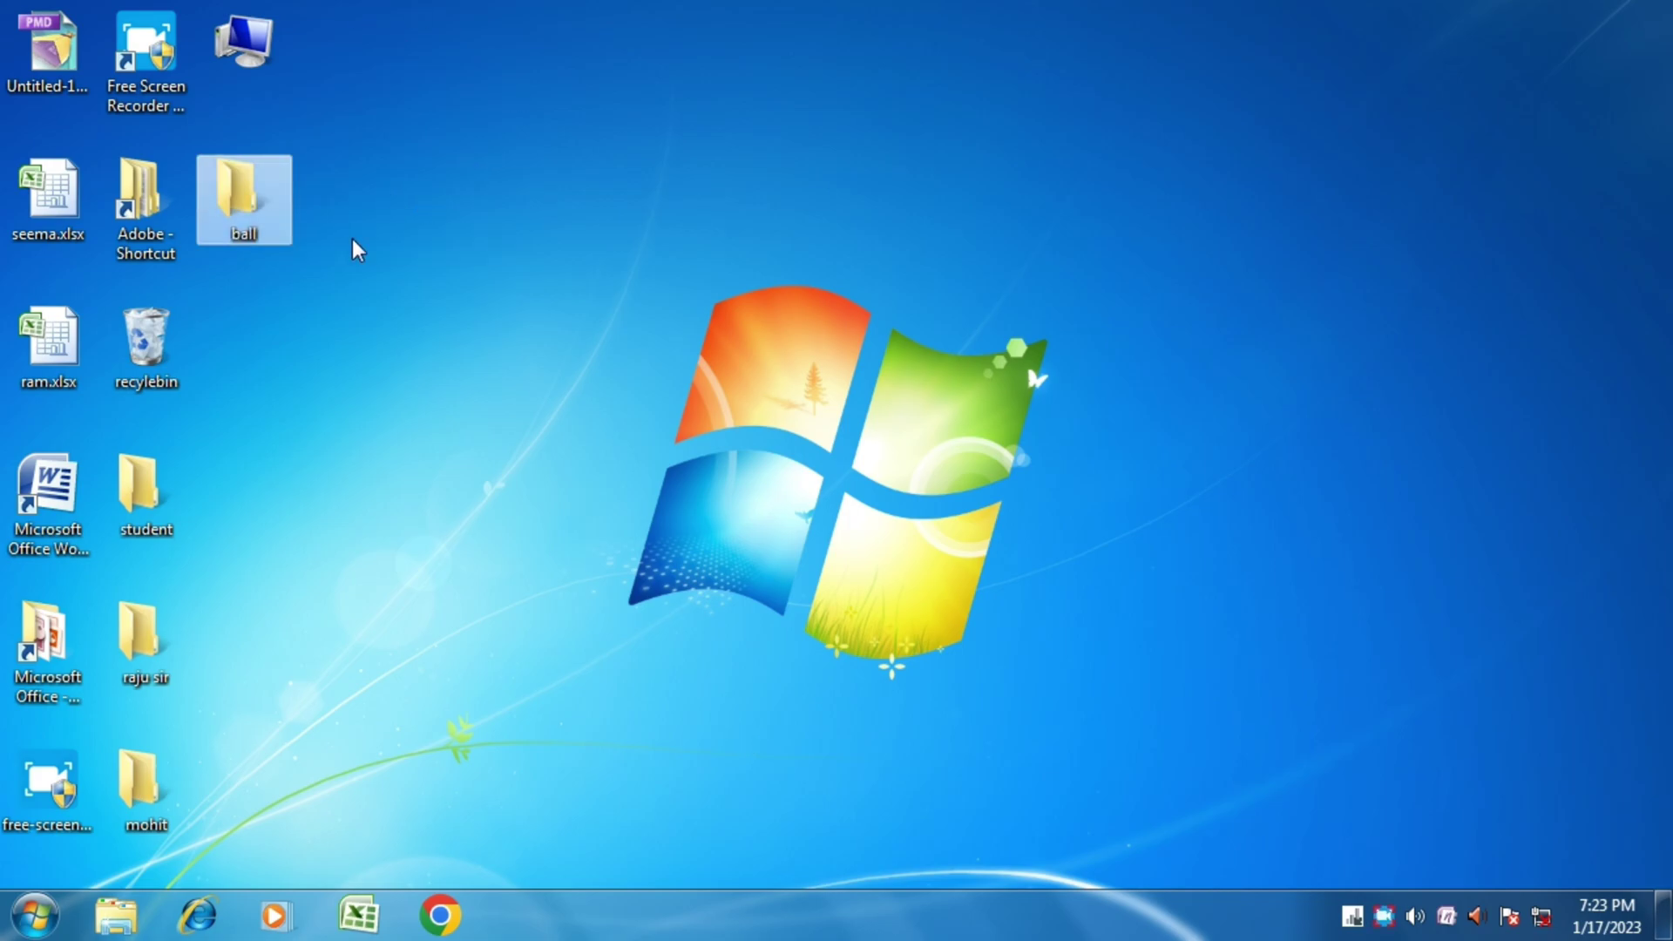
pyautogui.rightClick(540, 114)
pyautogui.click(589, 185)
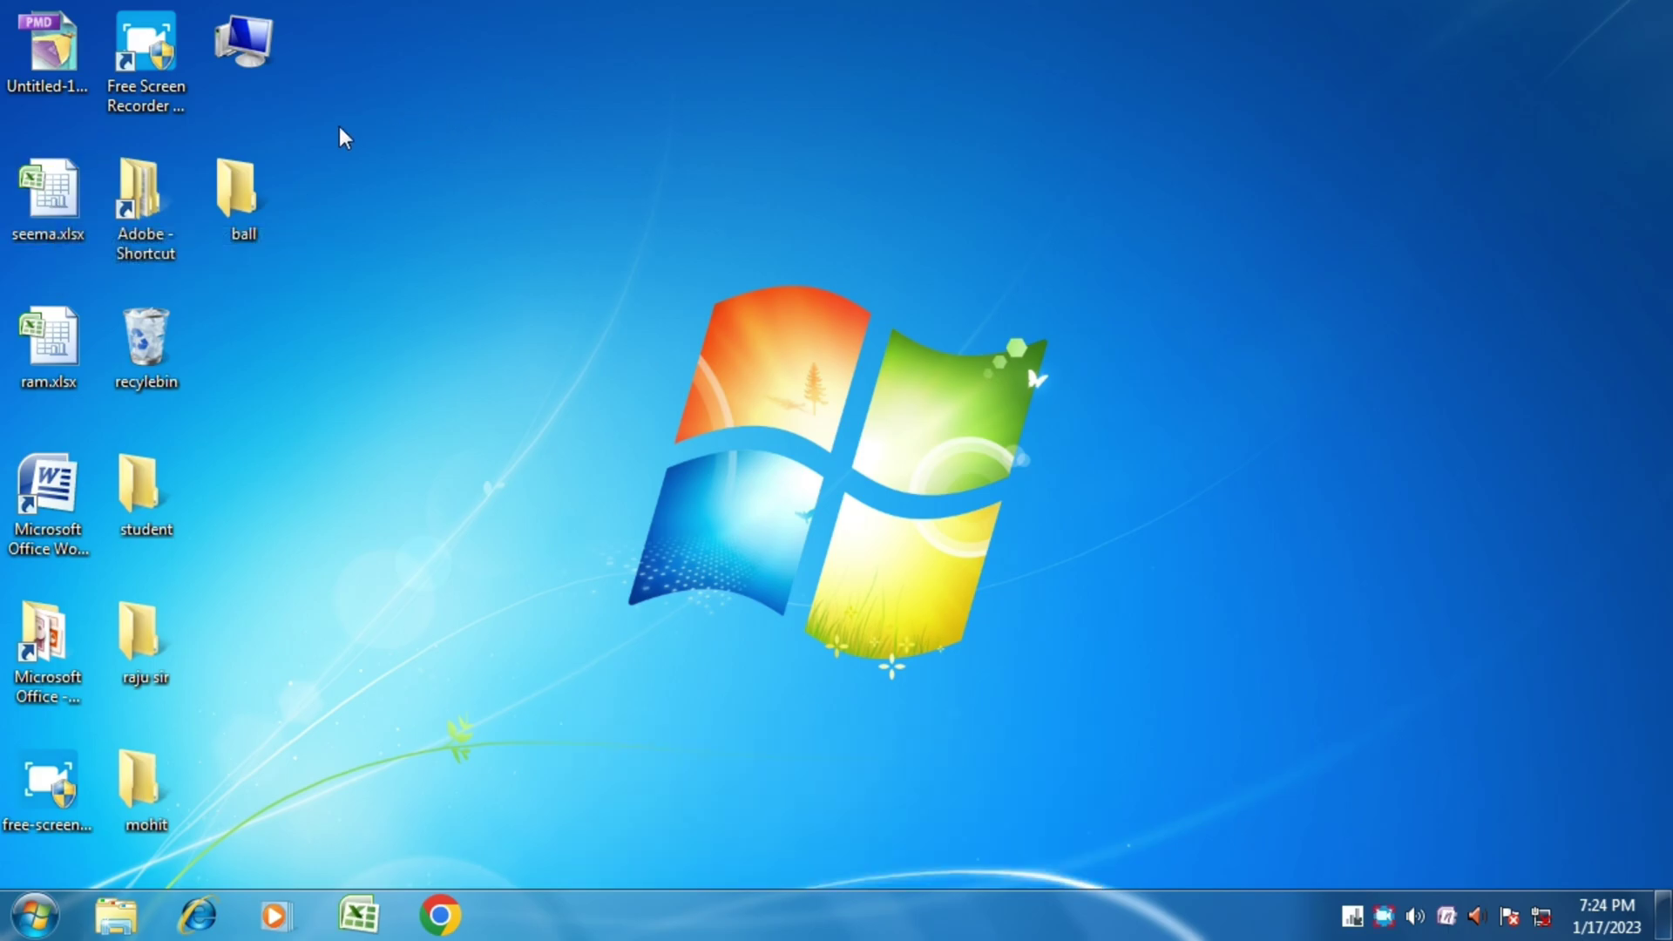
# - Rename the Excel workbook above ram.xlsx with a person's first name, keeping the .xlsx extension, and refresh the desktop
pyautogui.rightClick(58, 194)
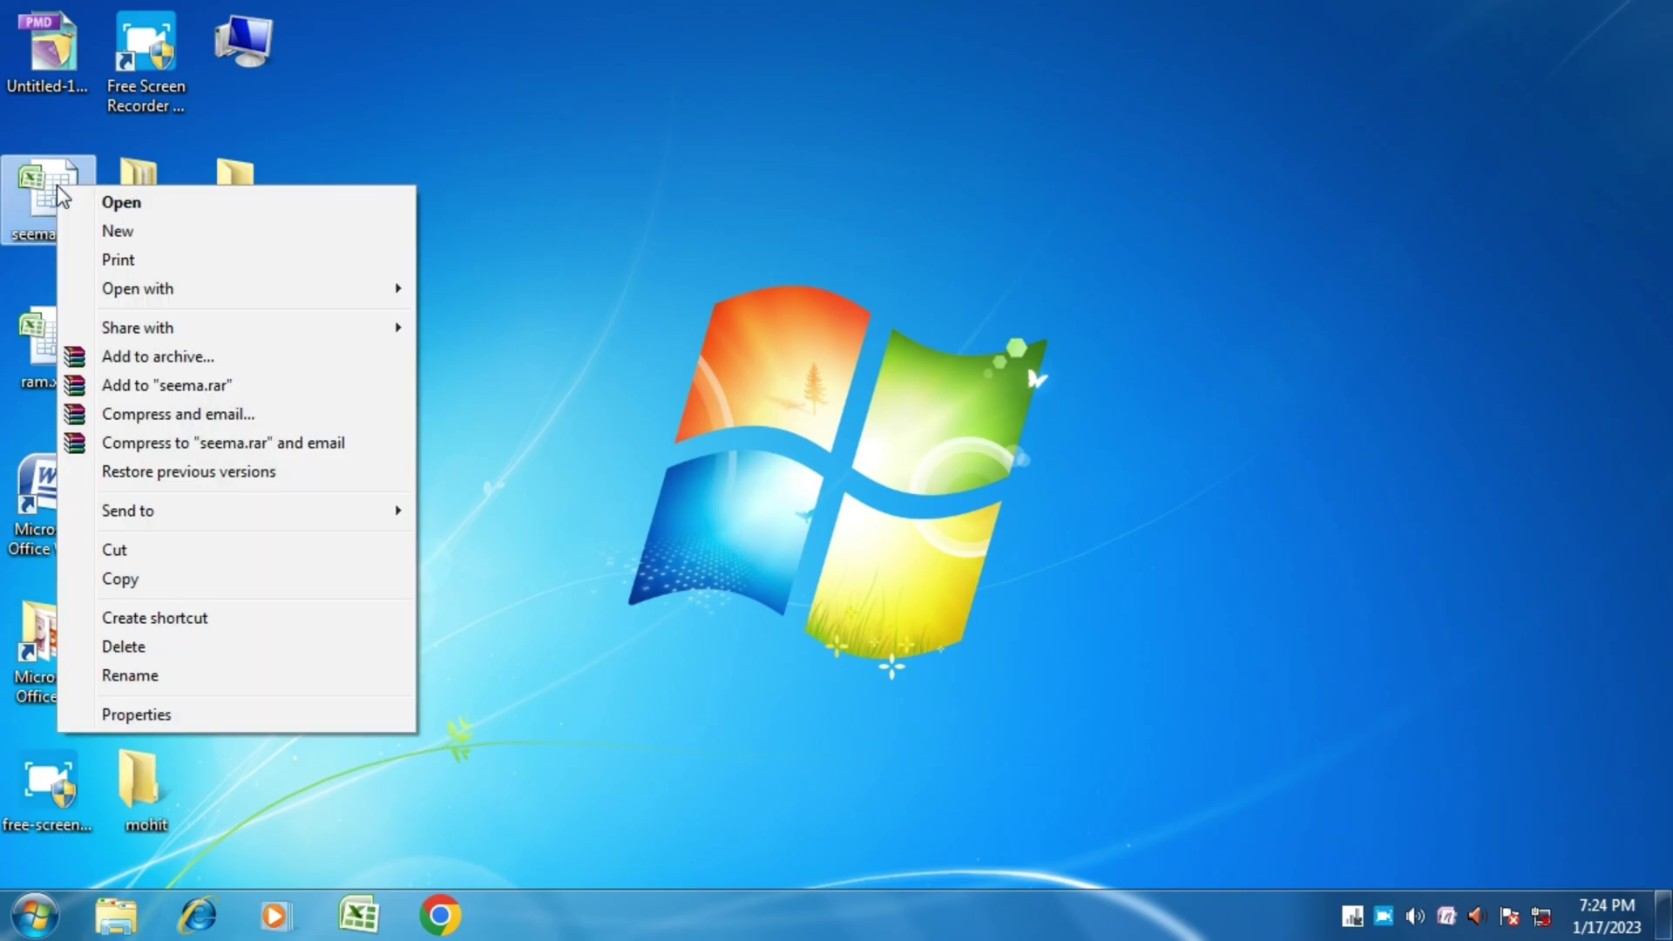
pyautogui.click(136, 681)
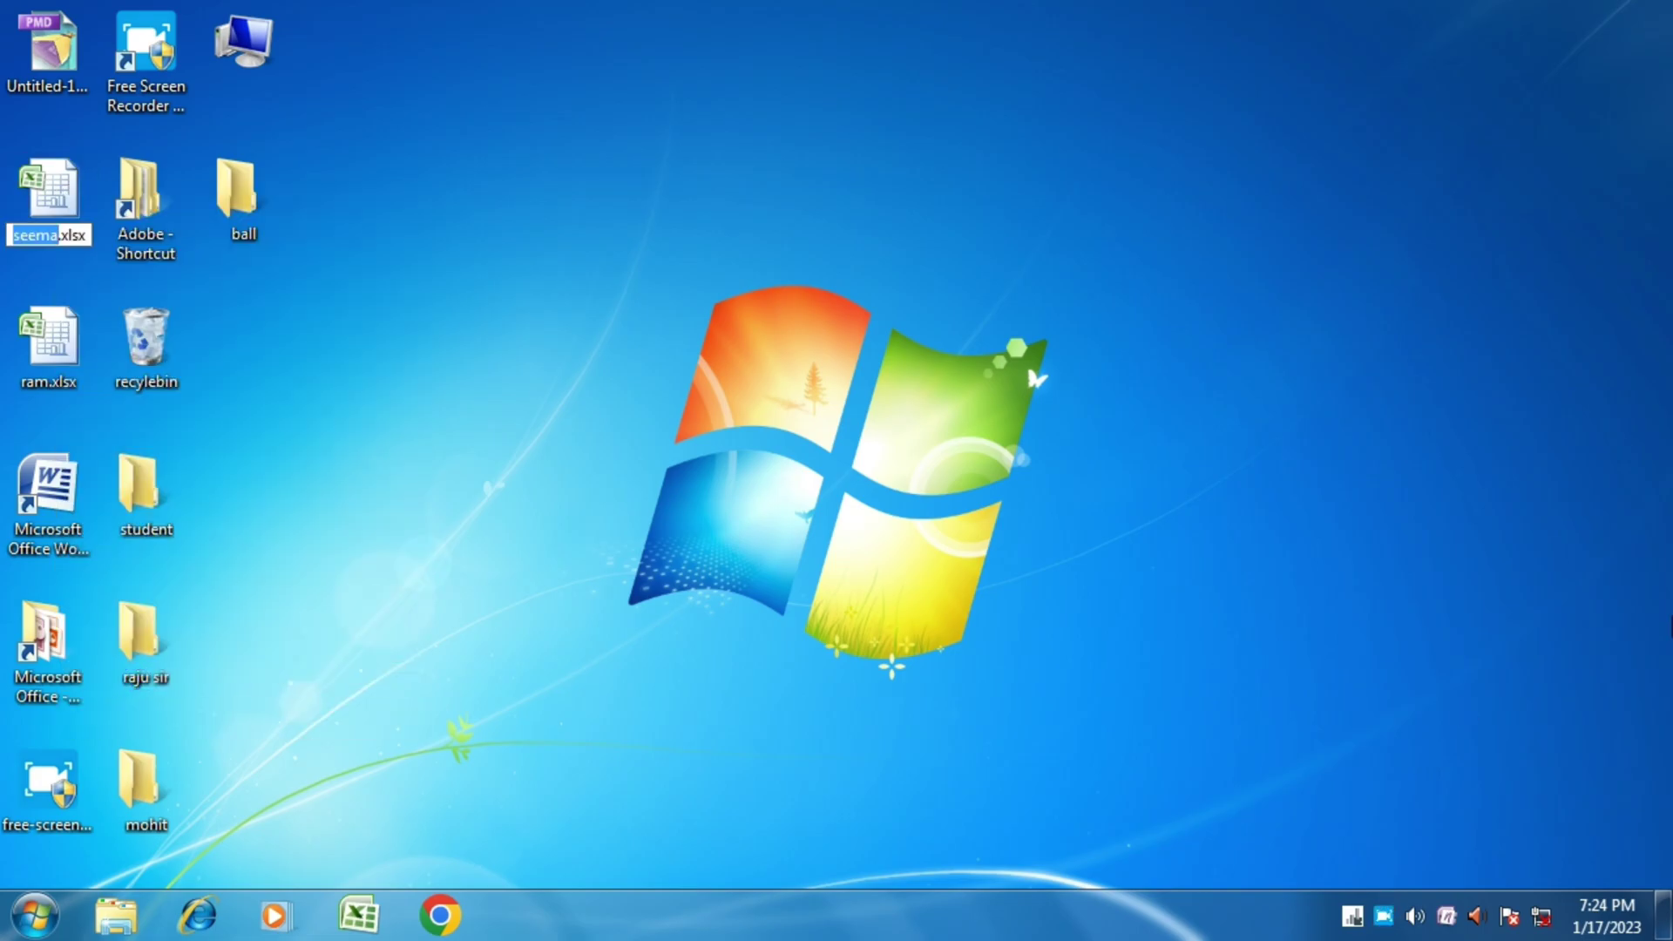
pyautogui.write('perv')
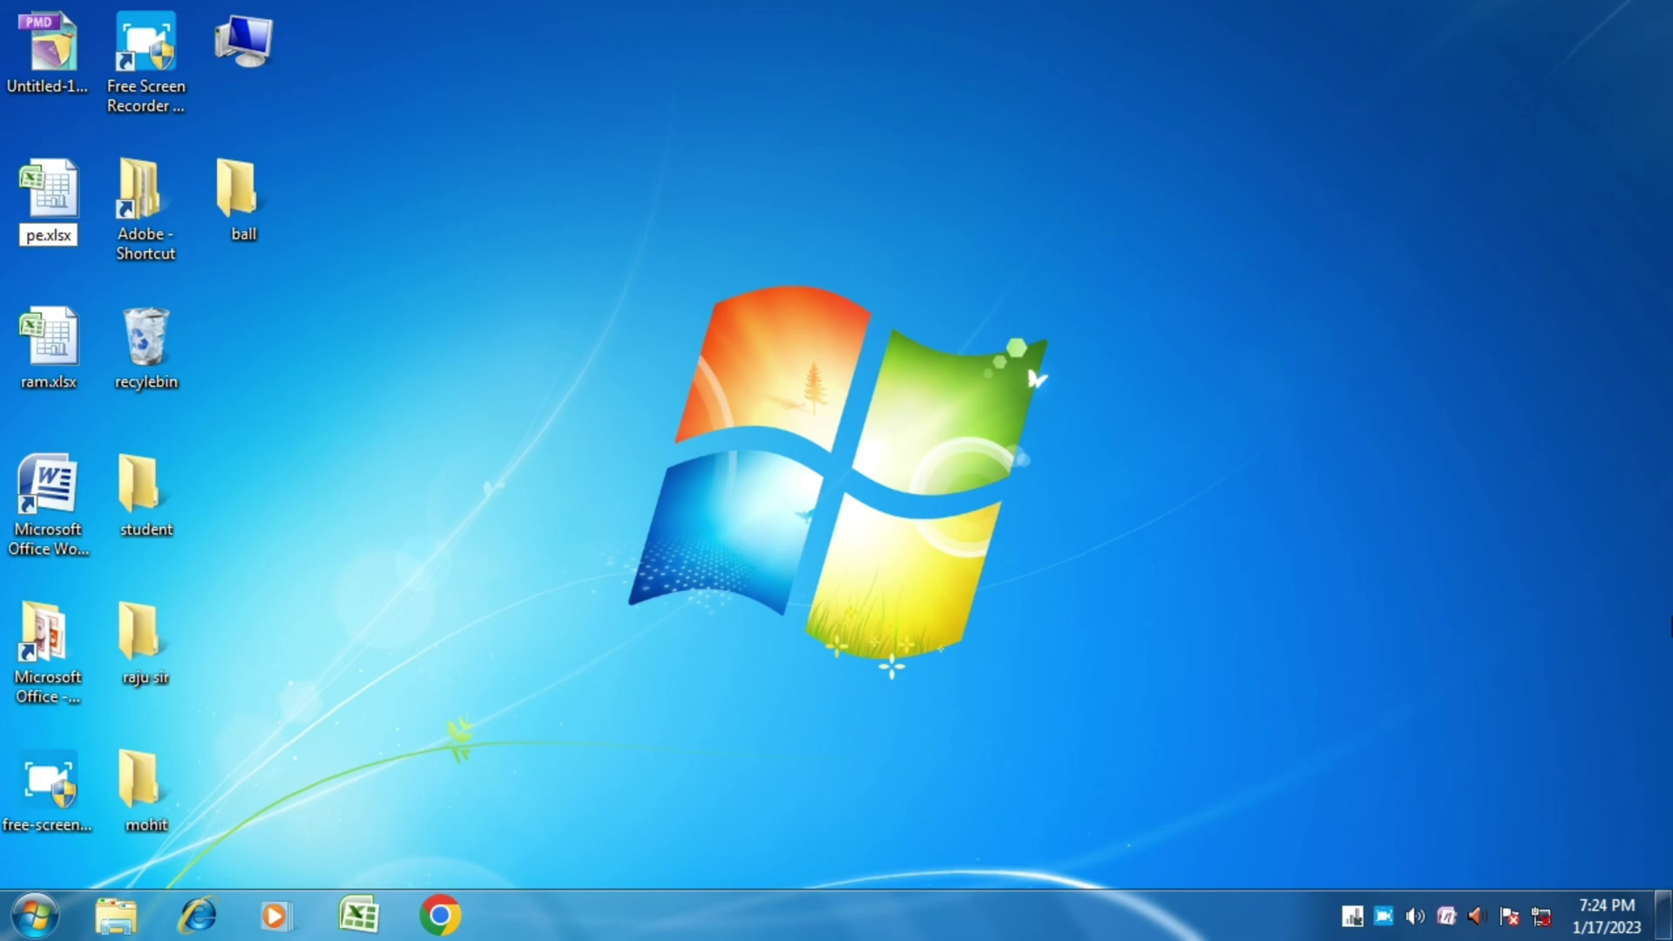
pyautogui.write('een')
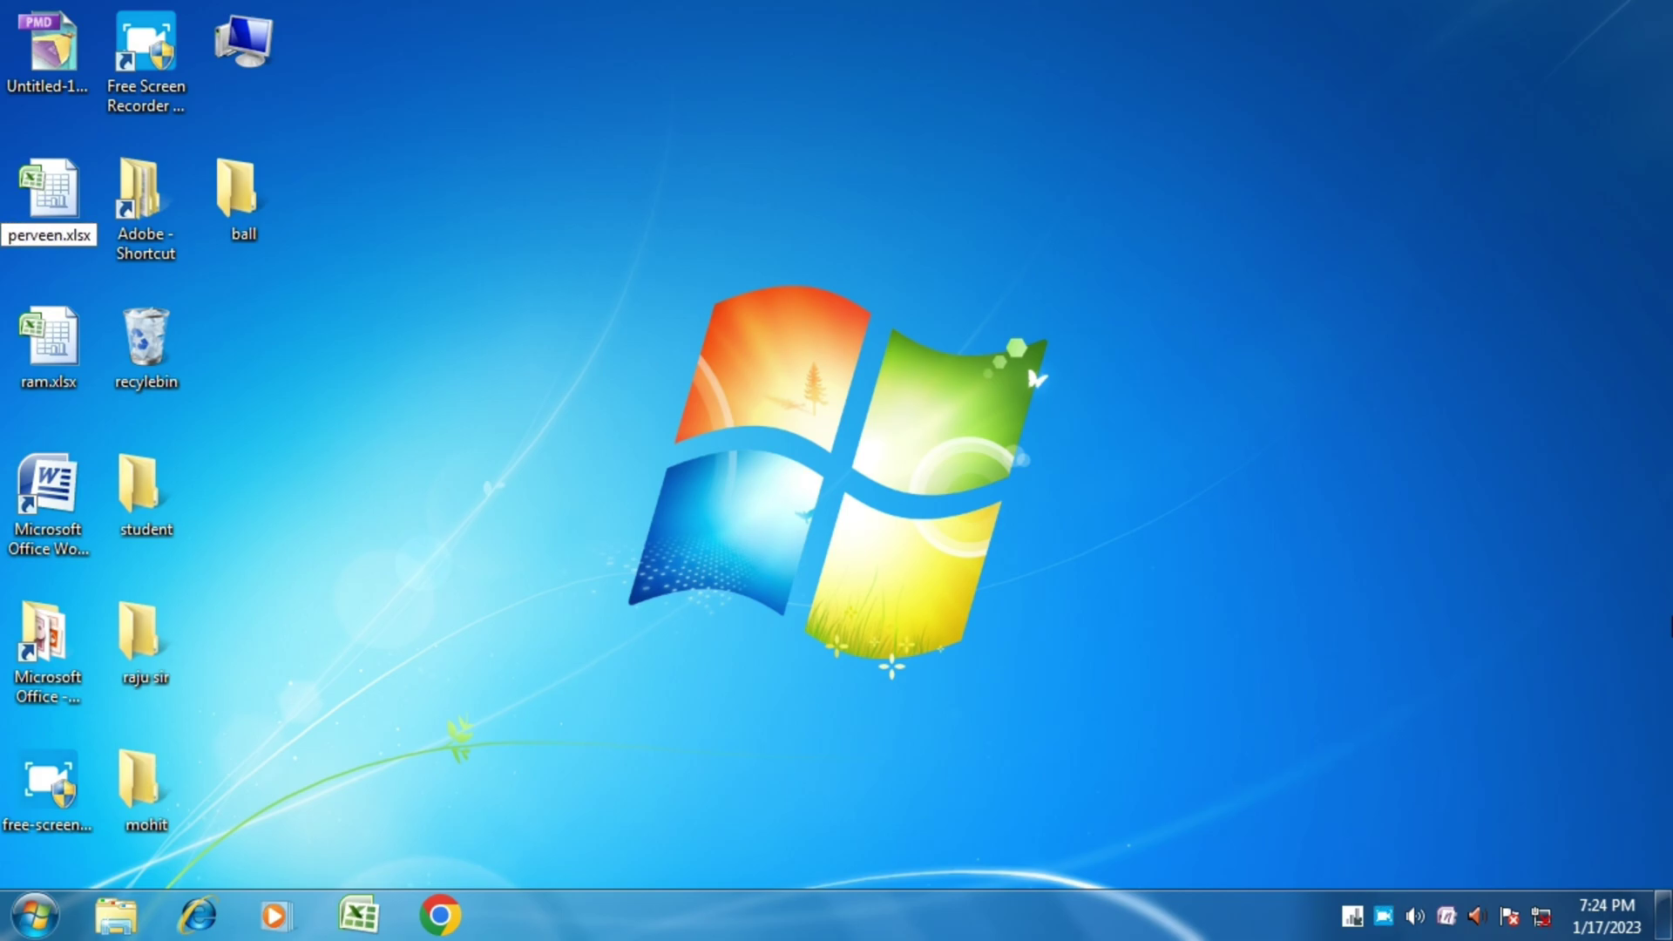
pyautogui.press('Return')
pyautogui.rightClick(777, 133)
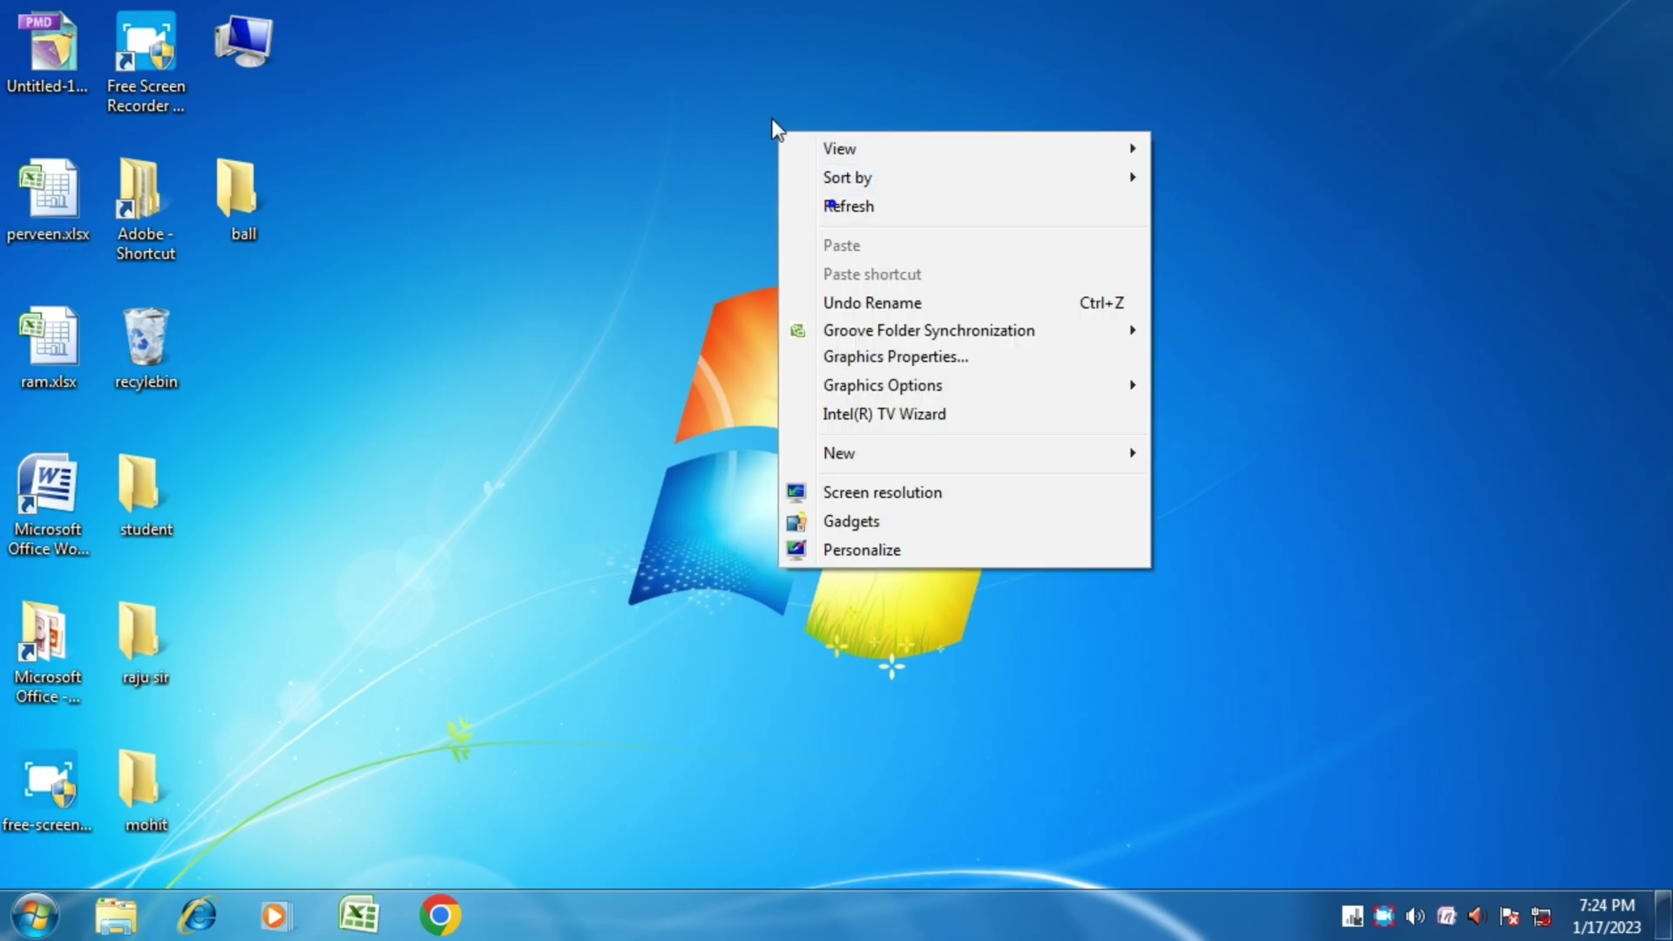
pyautogui.click(832, 203)
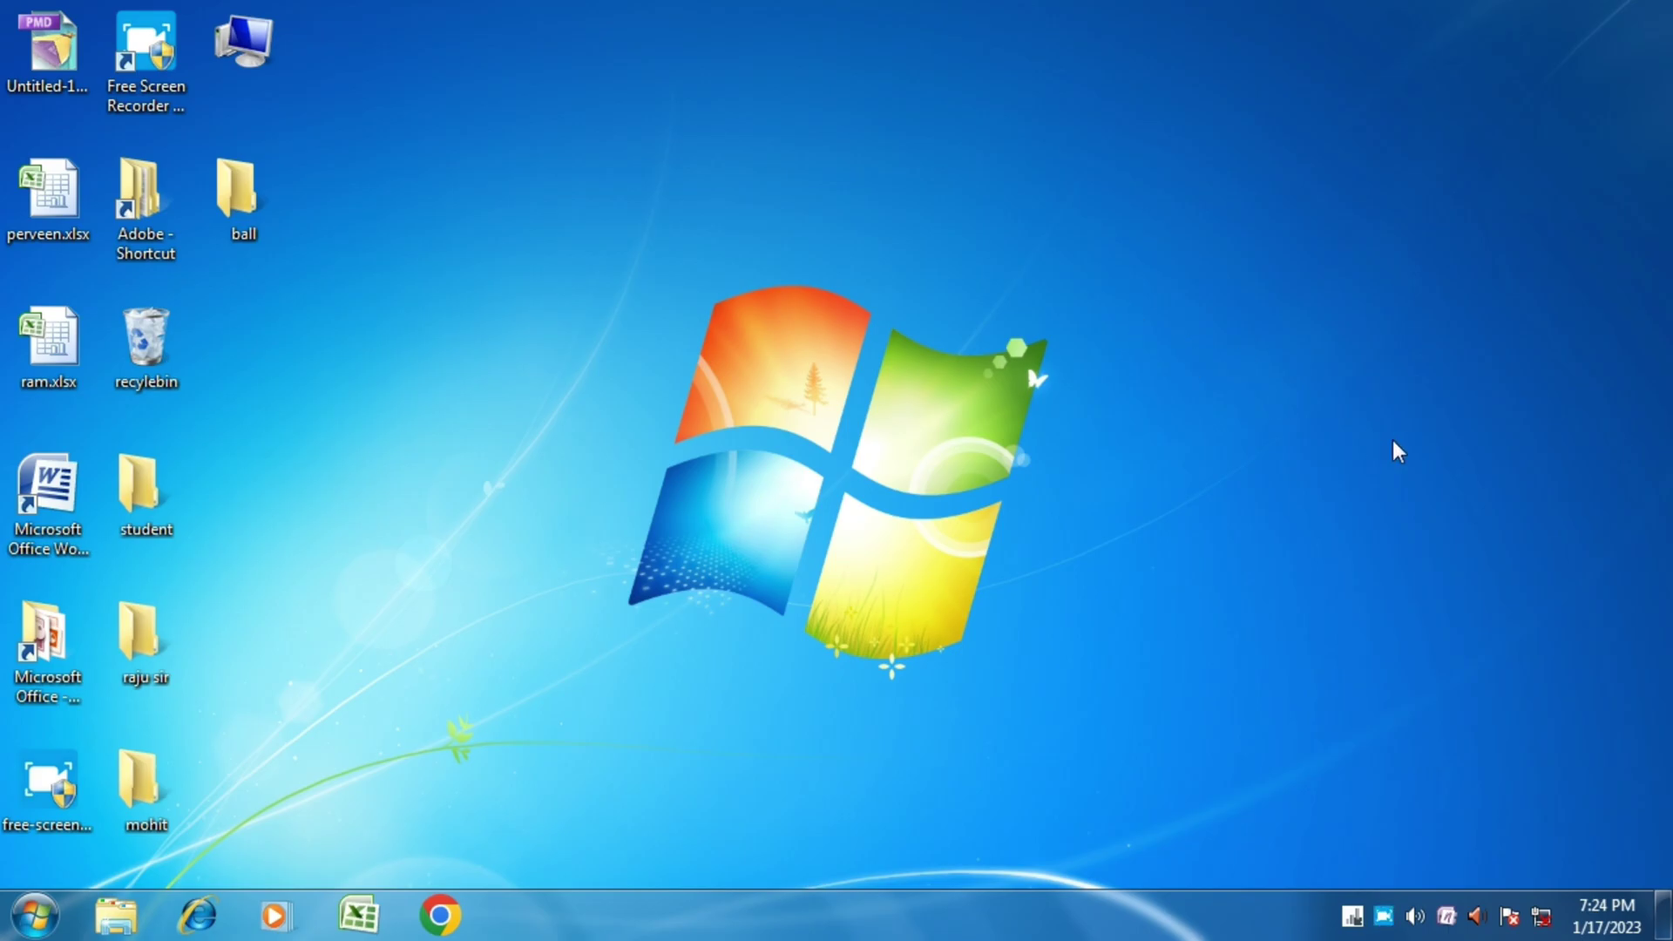
# - Launch the On-Screen Keyboard by running osk, and switch its number row to the function keys
pyautogui.press('super+r')
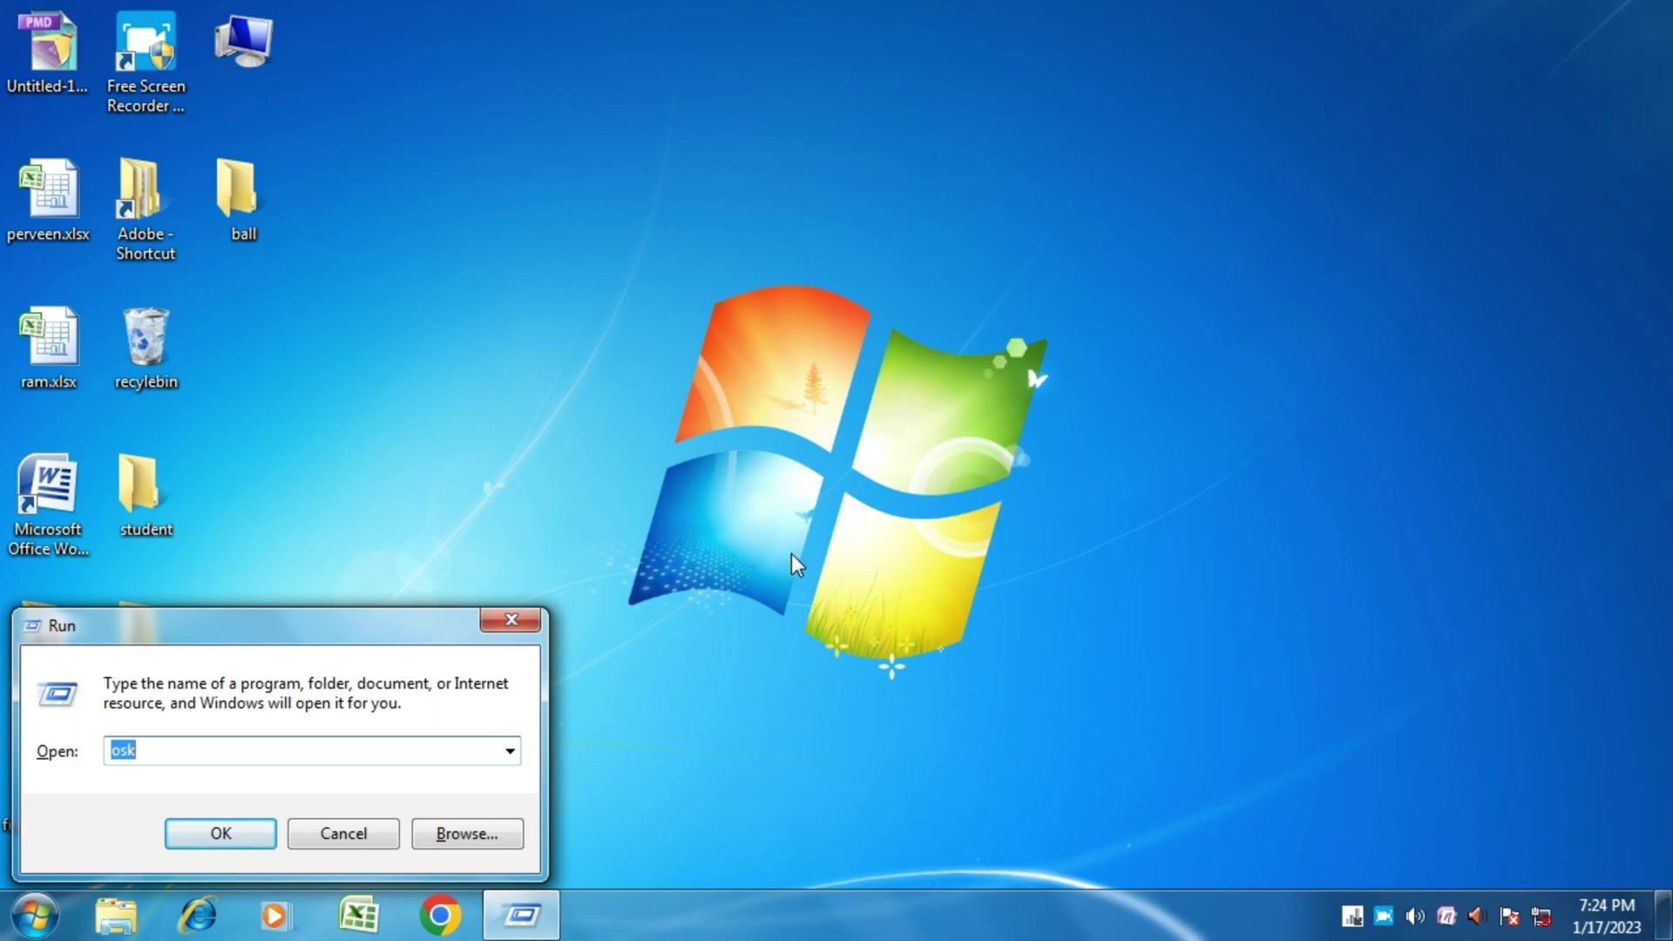
pyautogui.write('osk')
pyautogui.press('Return')
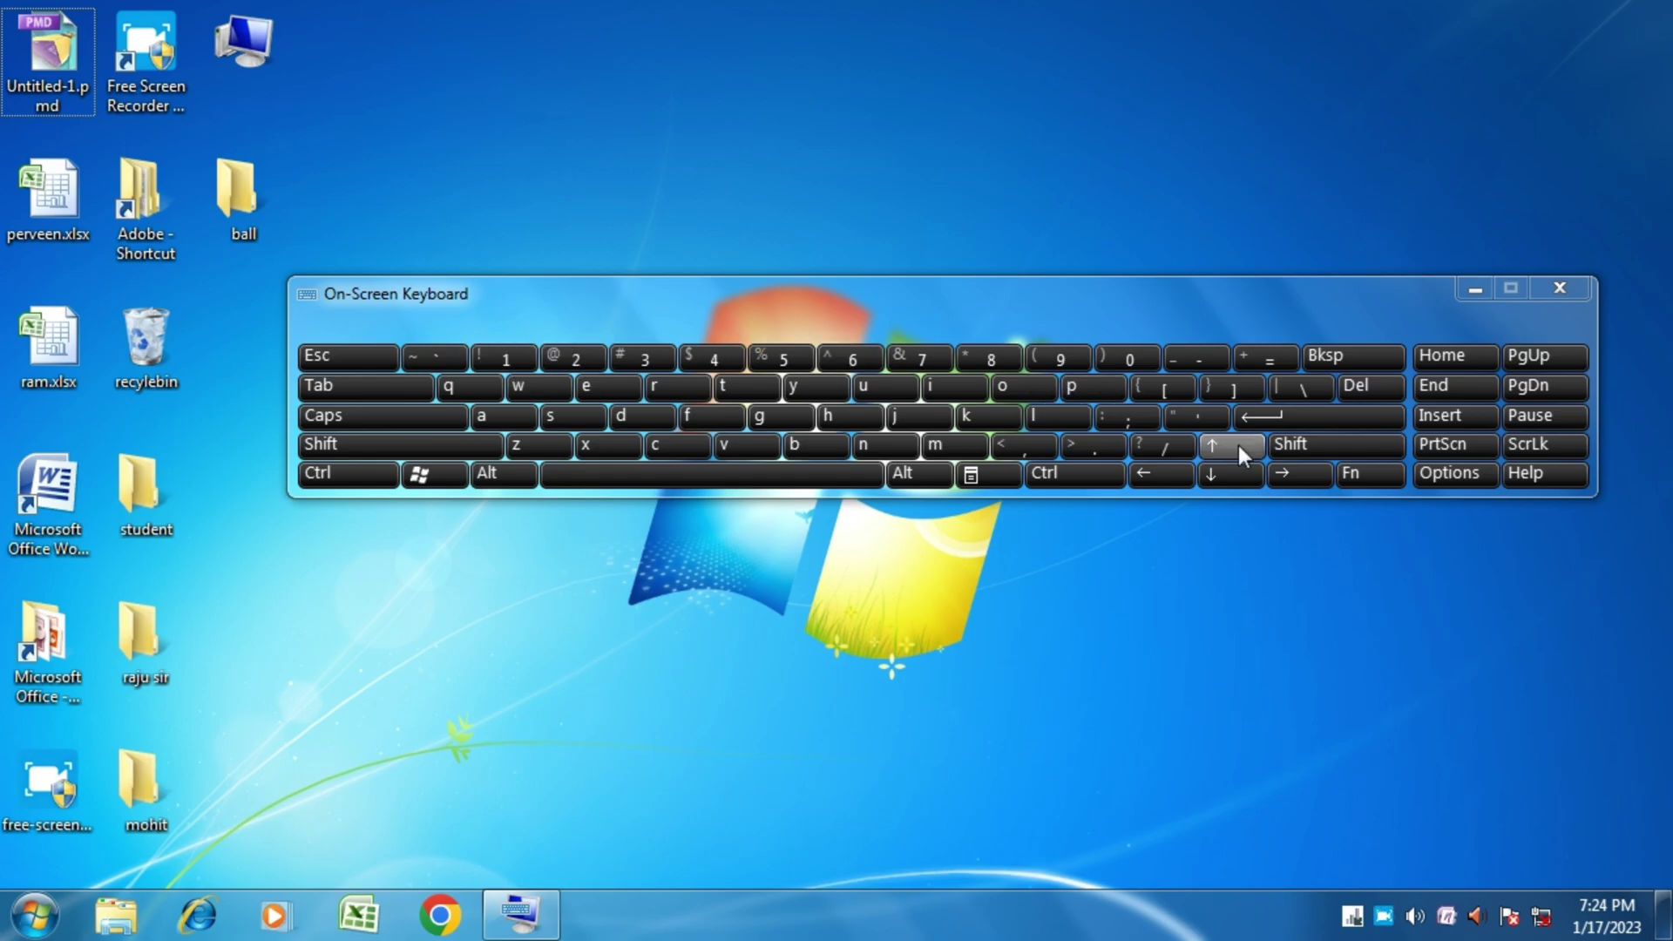
pyautogui.click(1362, 477)
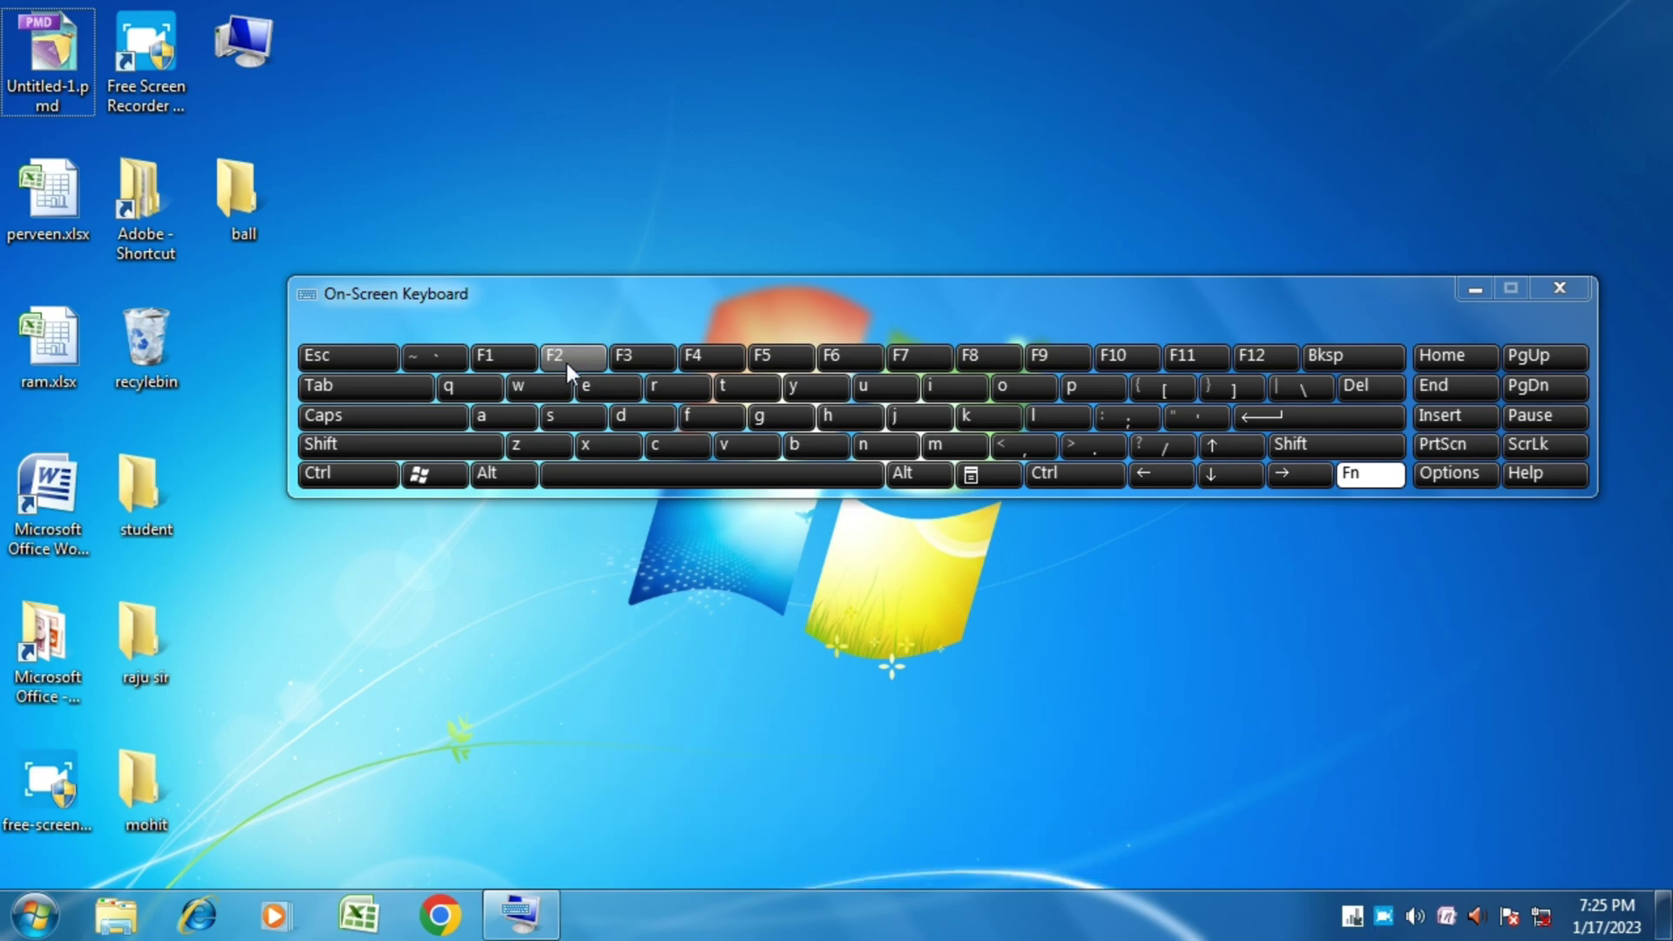
# - Refresh the desktop twice
pyautogui.rightClick(981, 108)
pyautogui.click(1032, 179)
pyautogui.rightClick(934, 85)
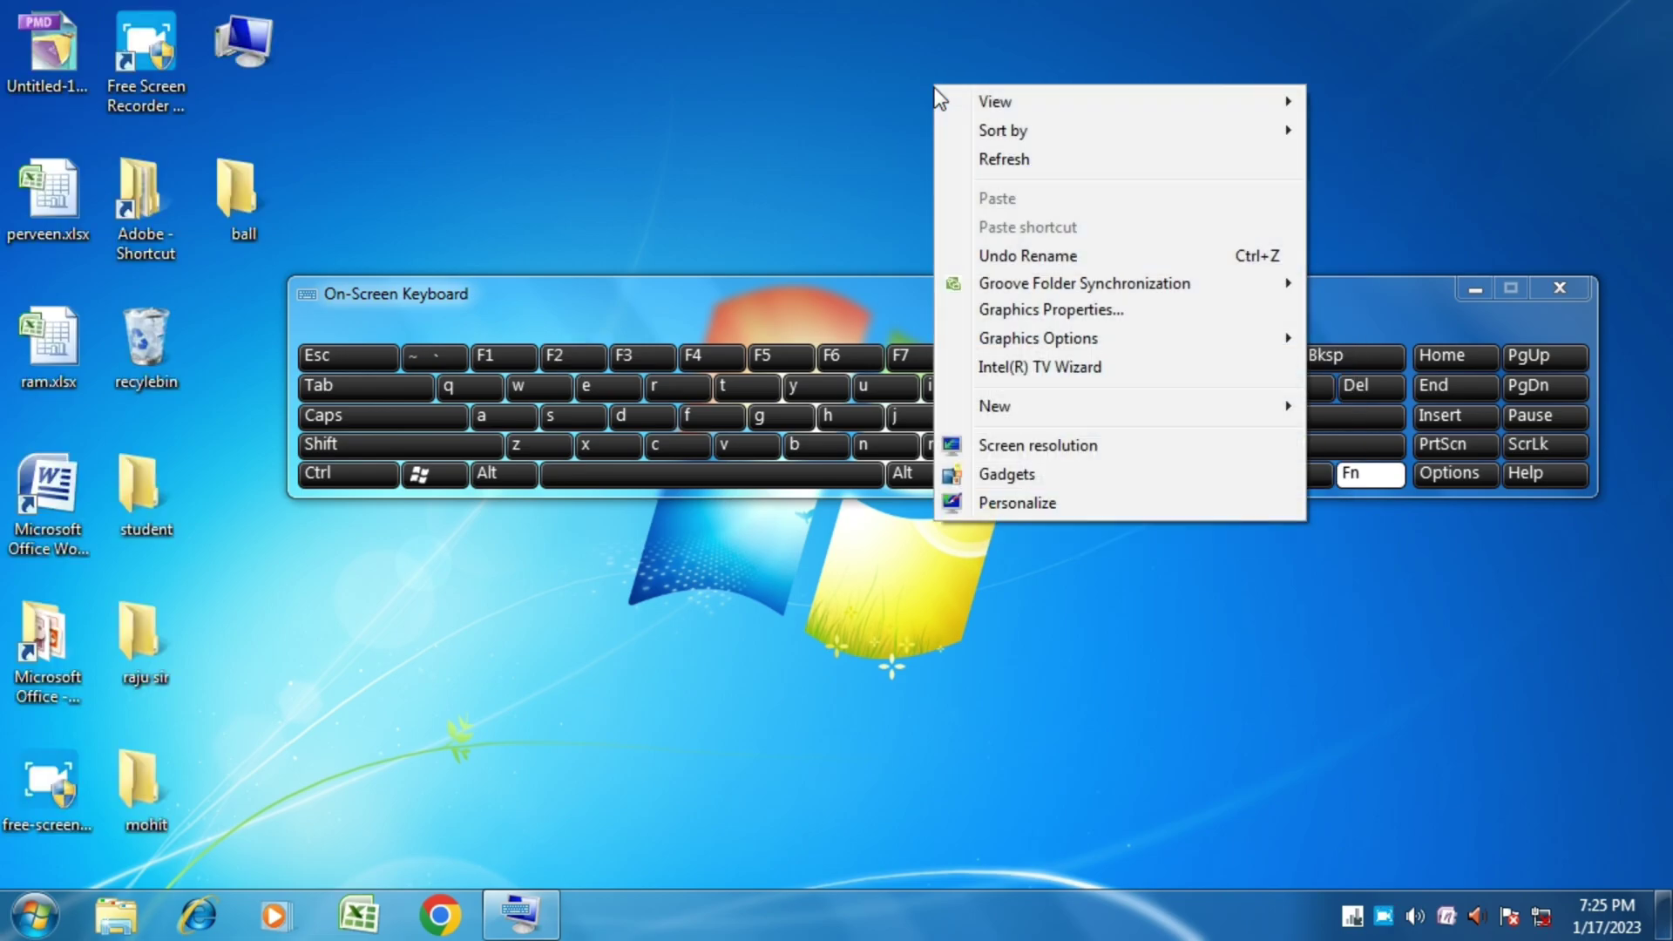
pyautogui.click(994, 159)
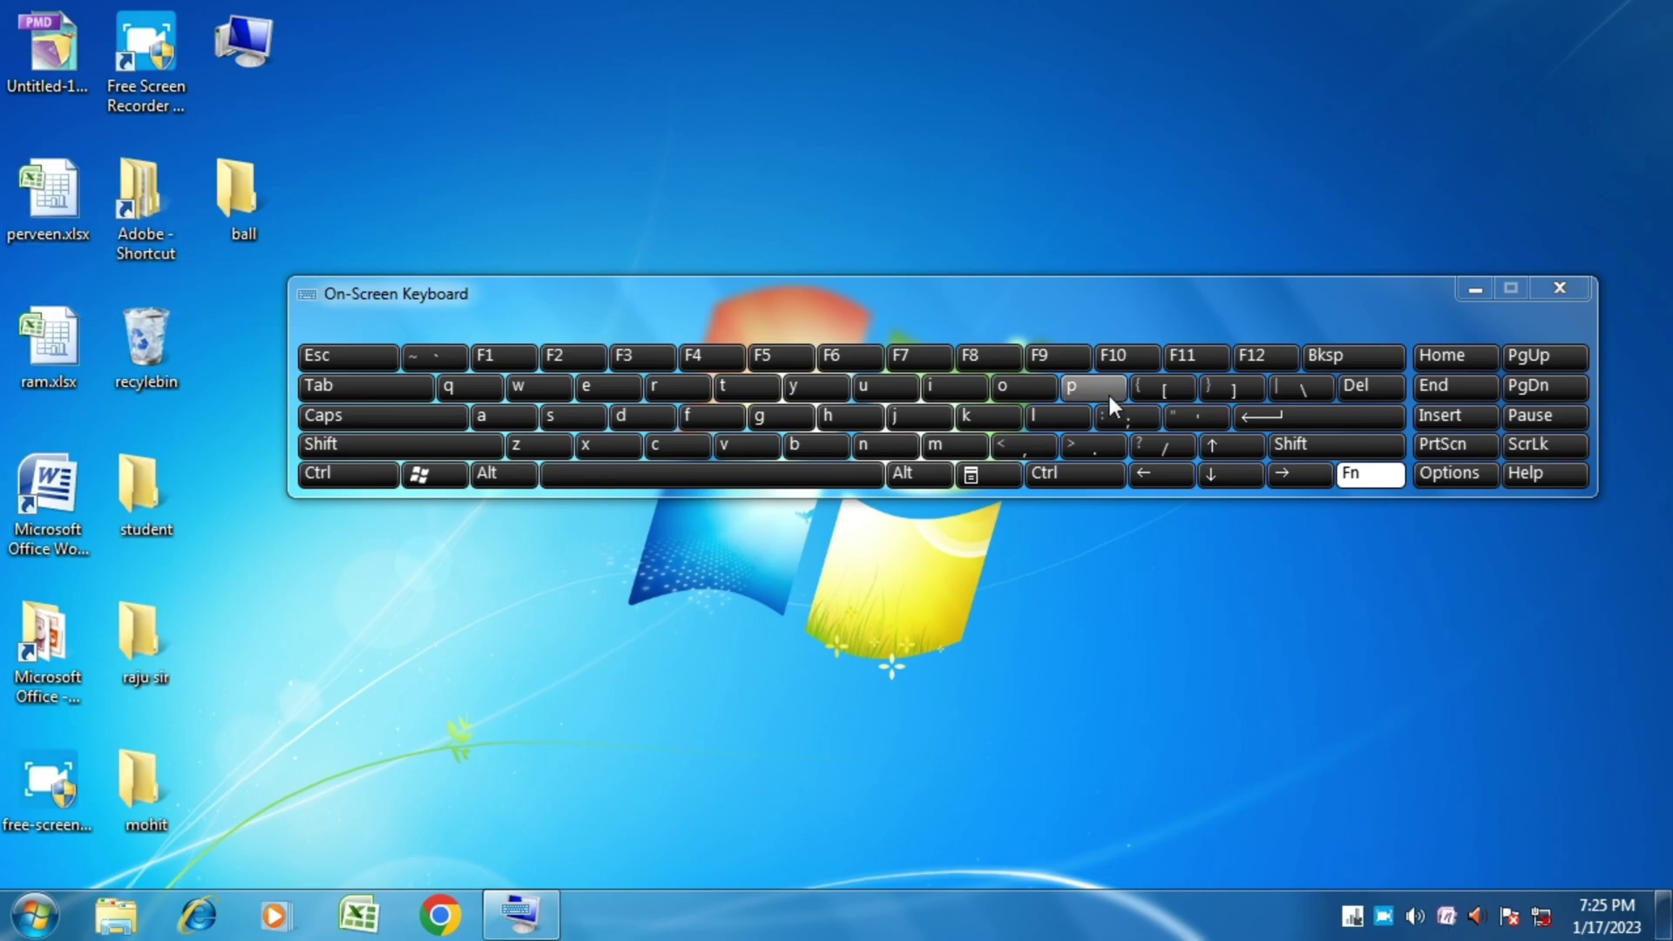
# - Rename the Excel workbook above ram.xlsx with another person's name, using F2 on the On-Screen Keyboard, and refresh the desktop
pyautogui.click(1080, 394)
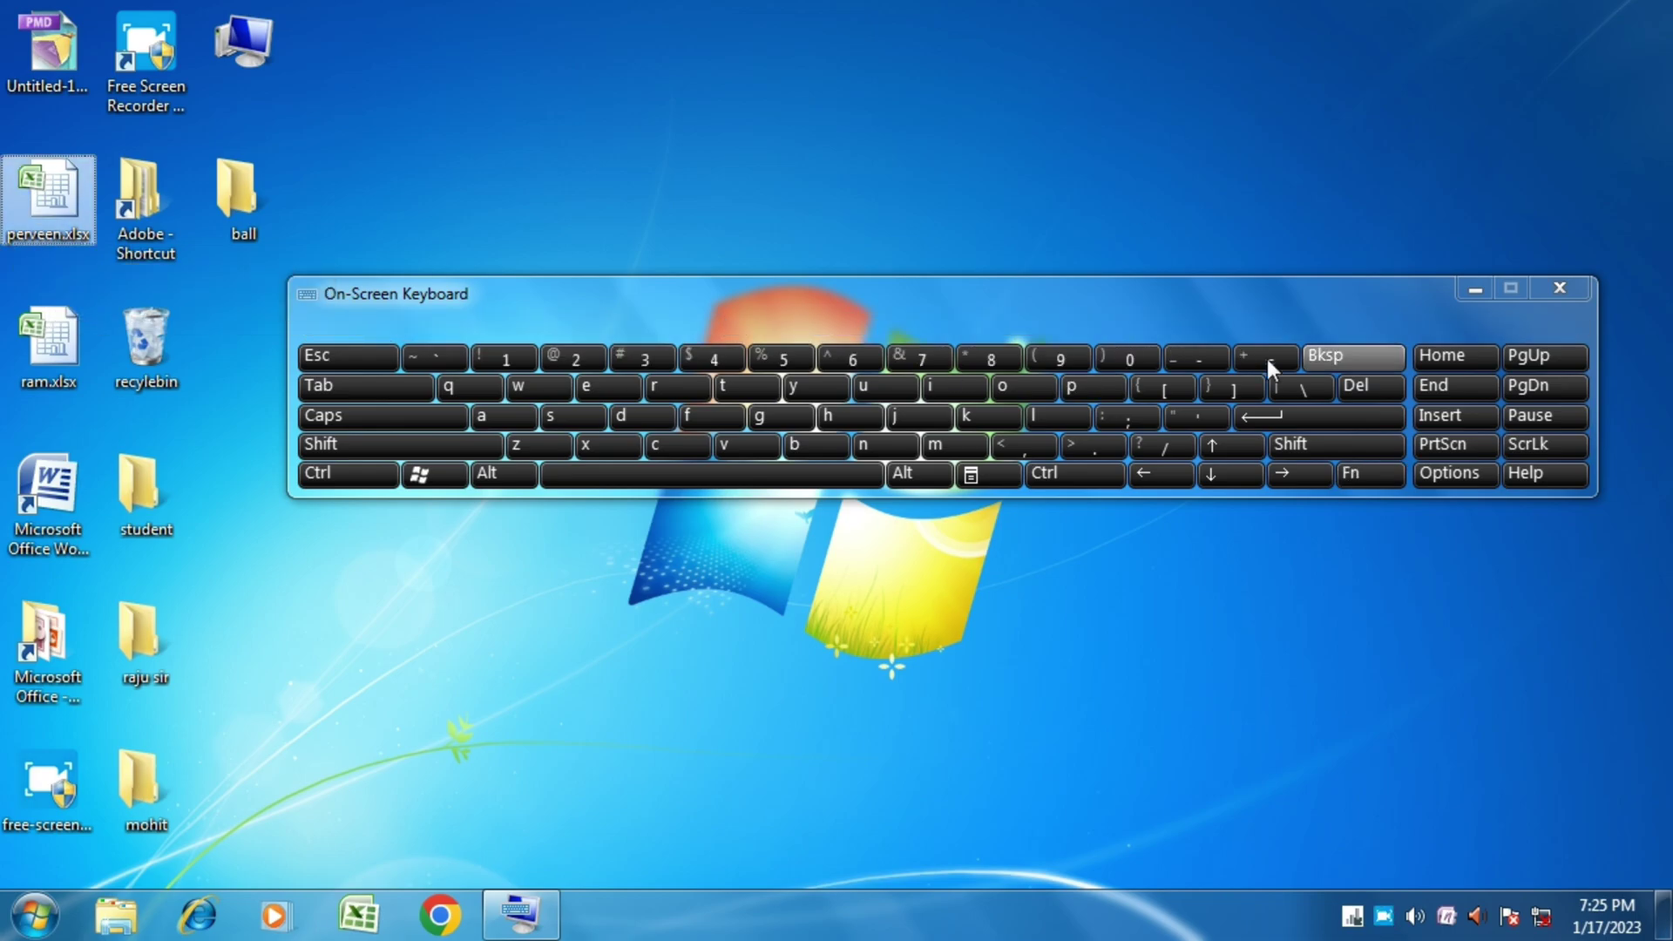
pyautogui.click(1361, 474)
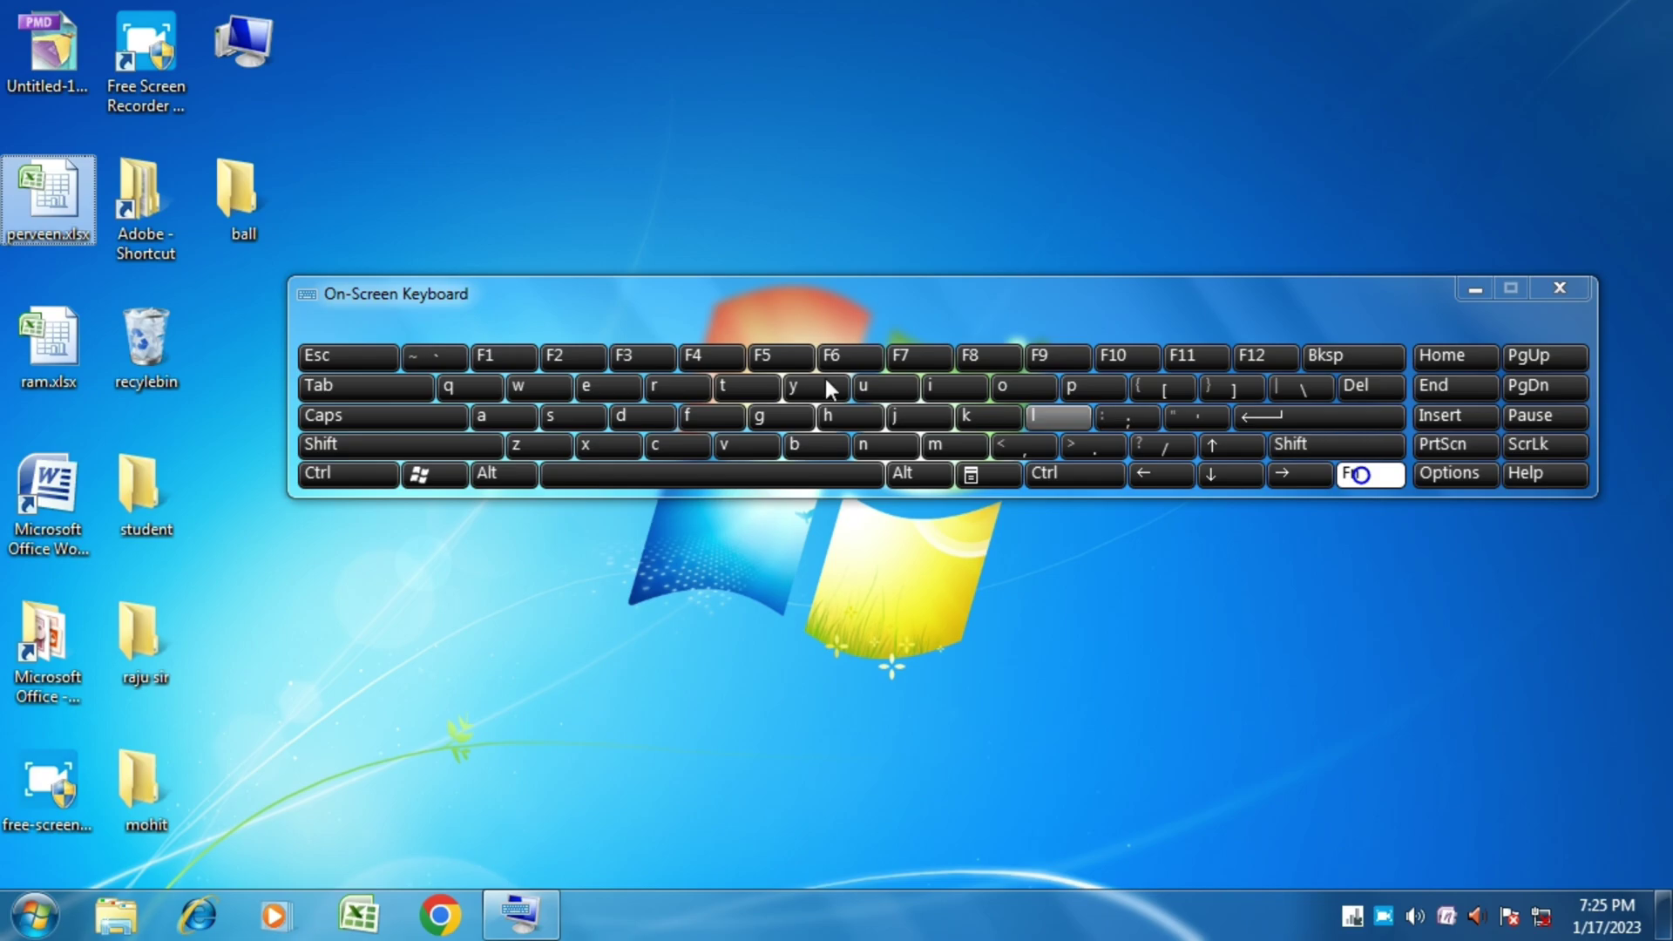
pyautogui.click(561, 359)
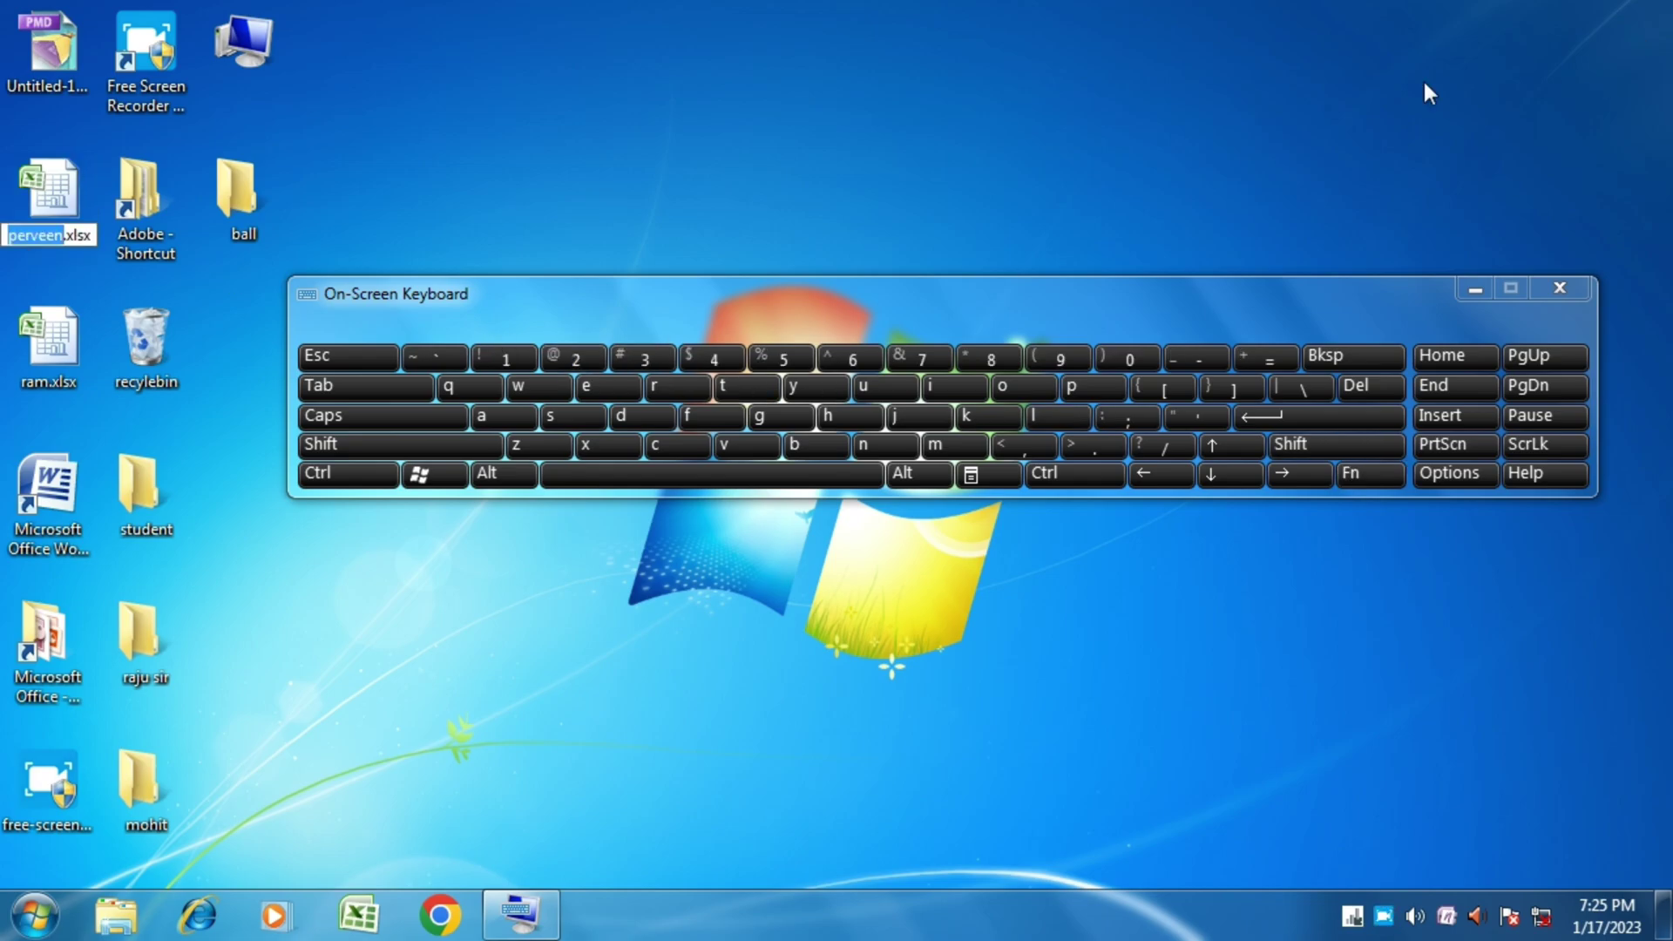
pyautogui.write('imransir')
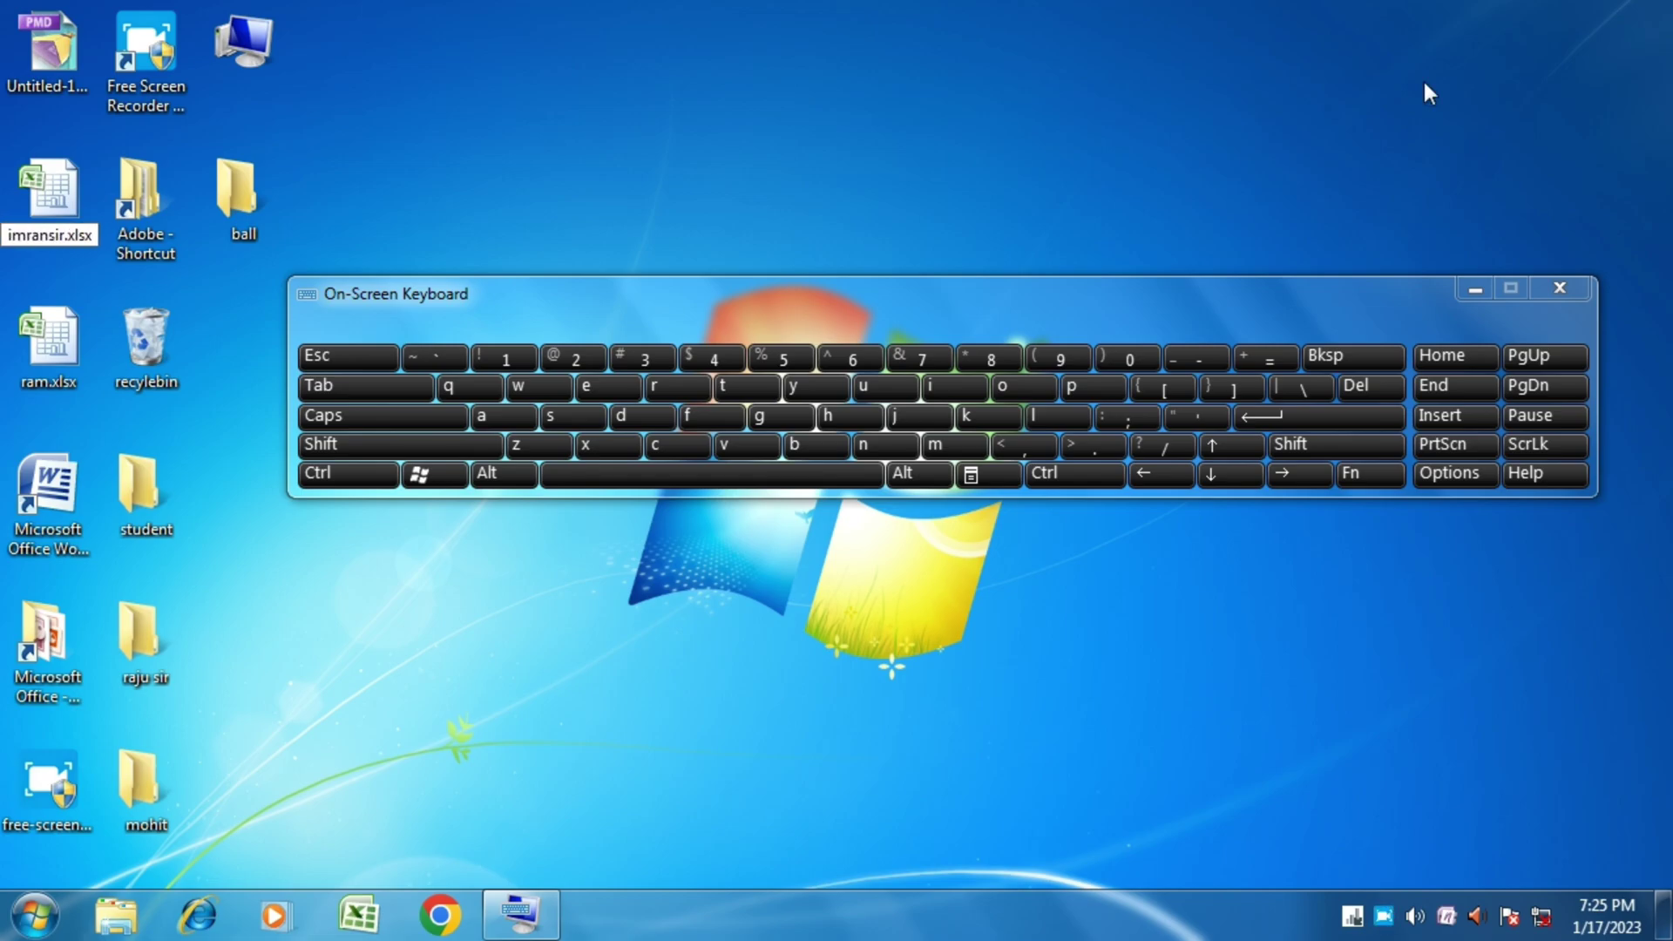
pyautogui.click(1319, 420)
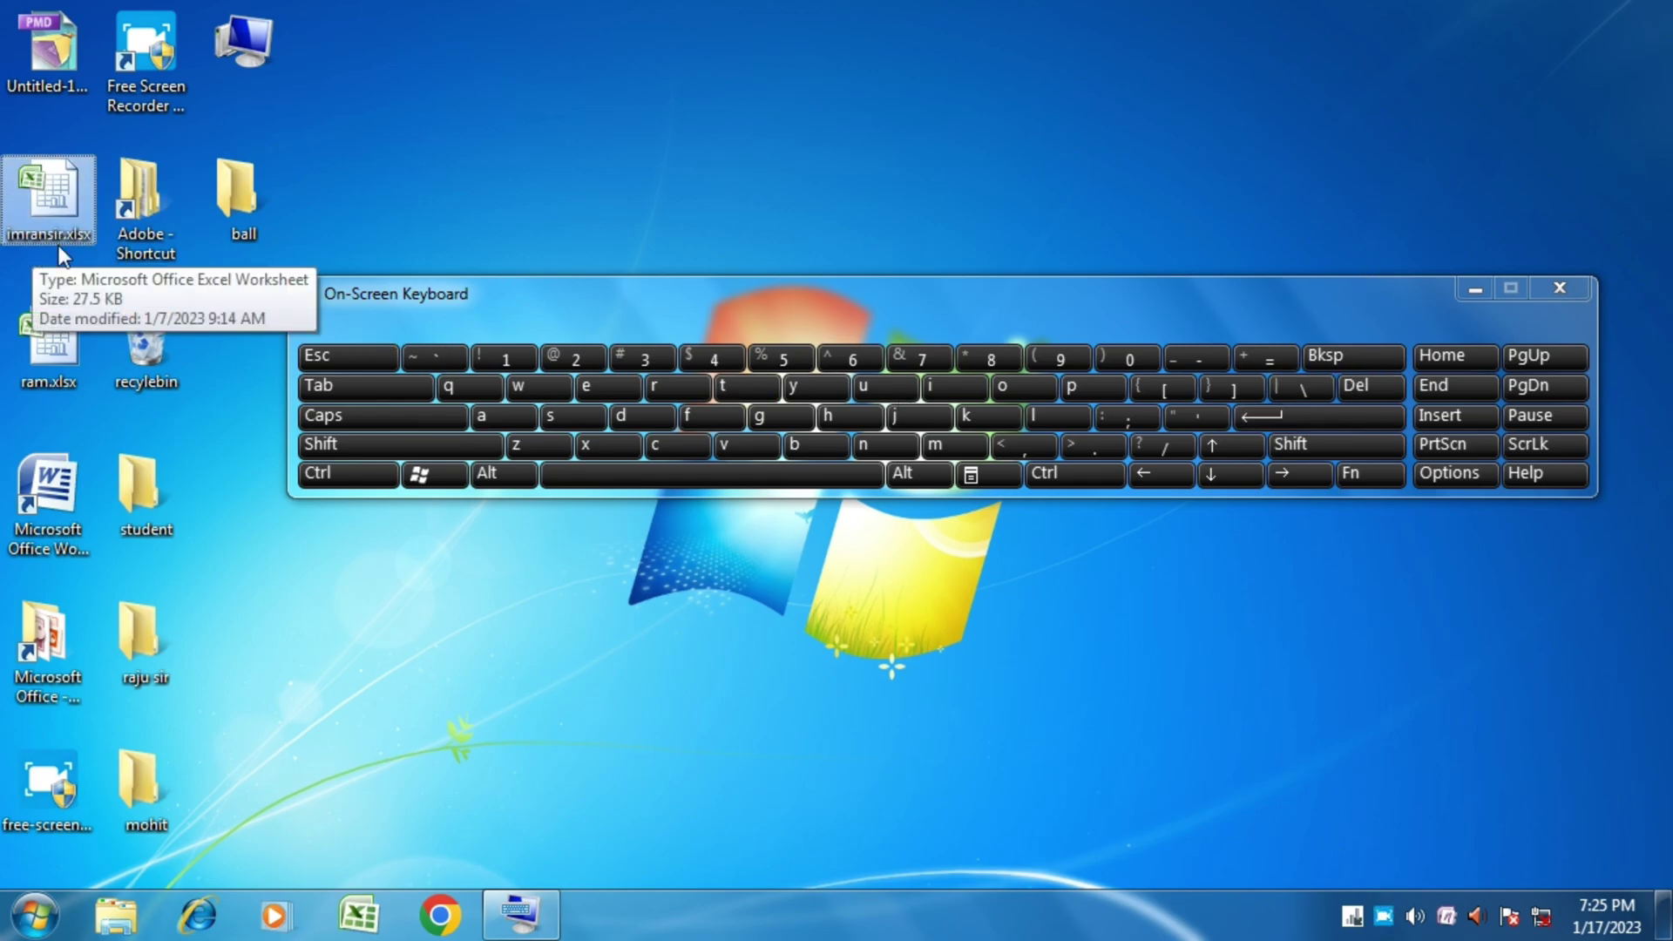
pyautogui.rightClick(1112, 108)
pyautogui.click(1162, 175)
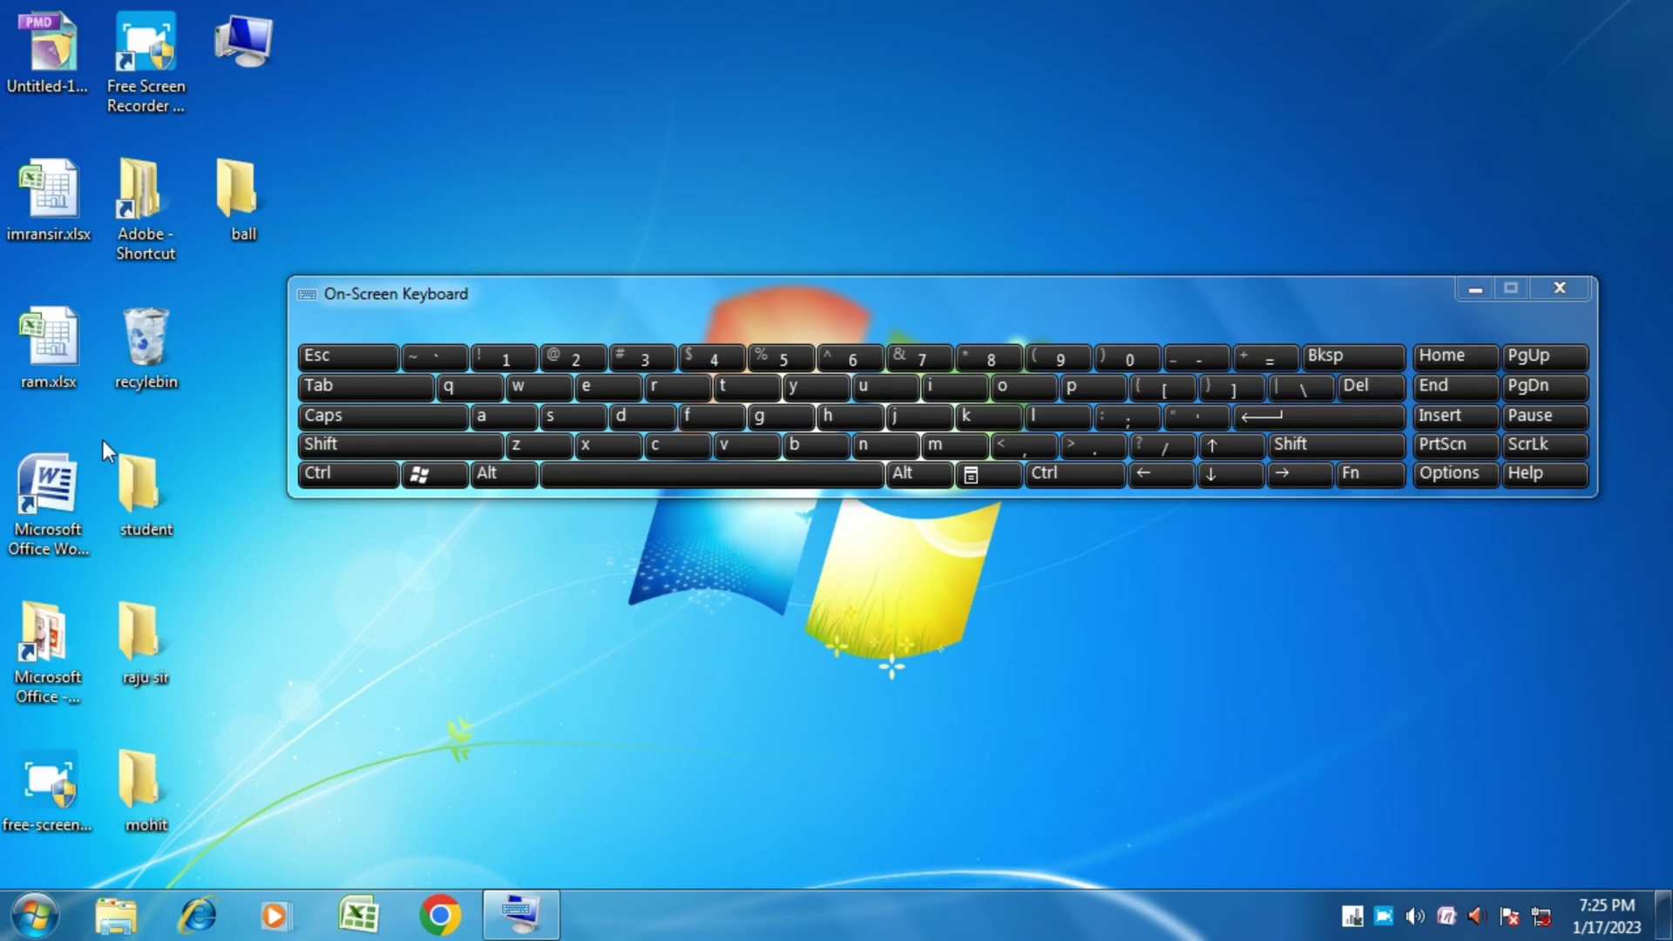
# - Rename the student folder with a person's name entered entirely through the On-Screen Keyboard, and refresh the desktop
pyautogui.click(154, 521)
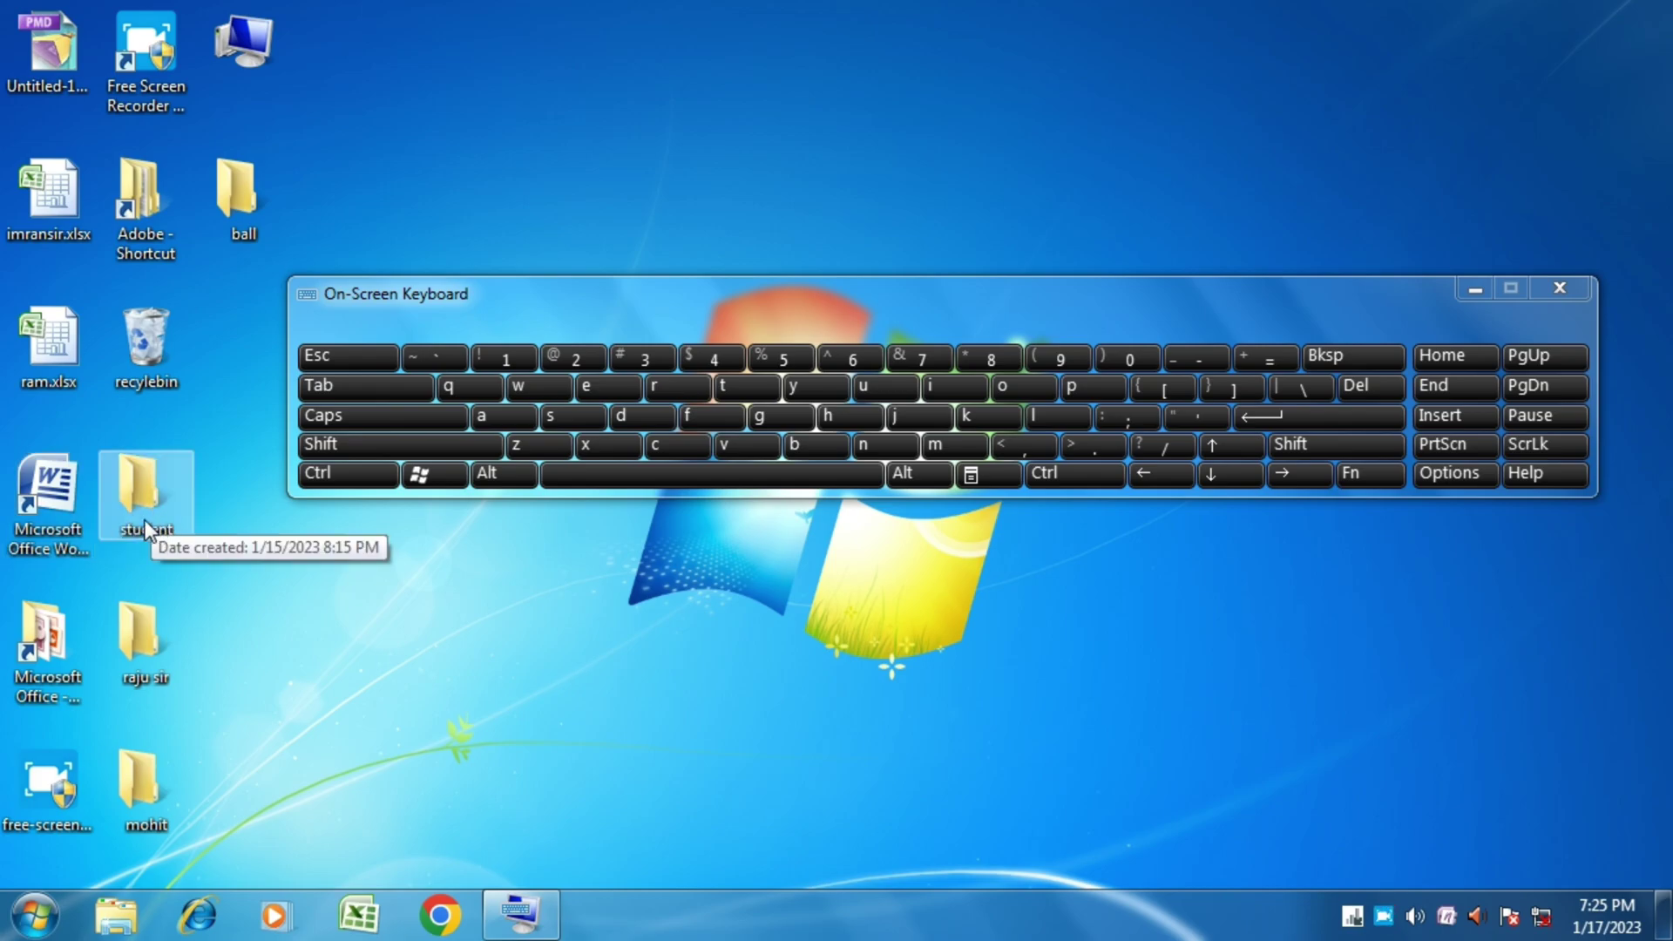
pyautogui.click(568, 414)
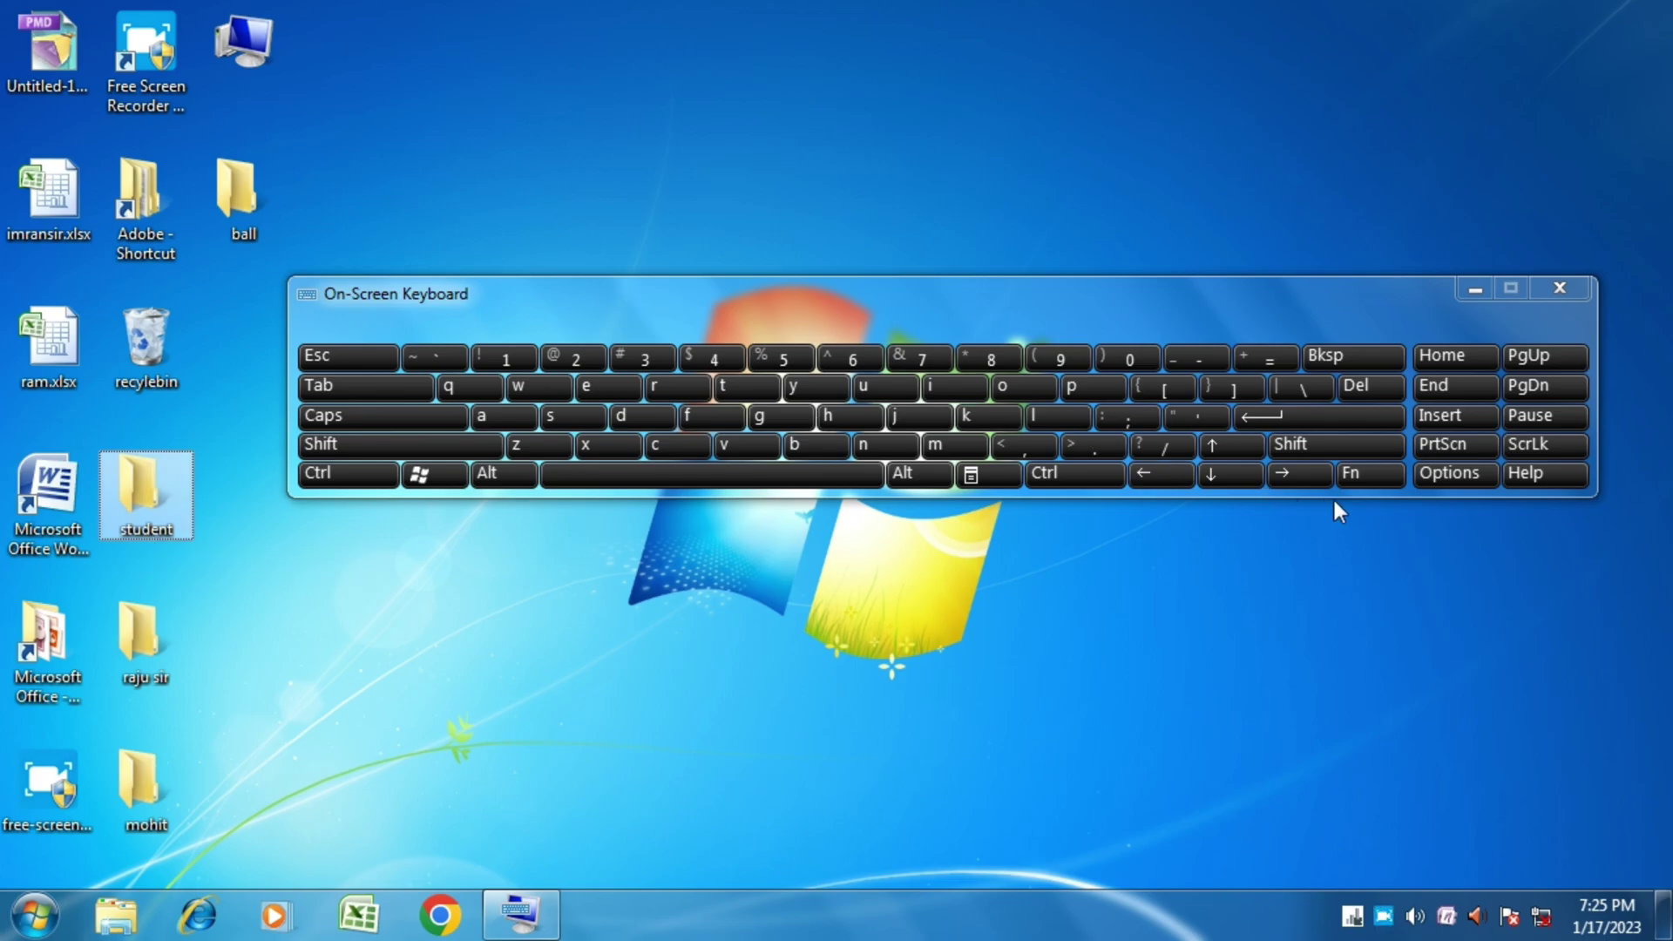
pyautogui.click(1352, 477)
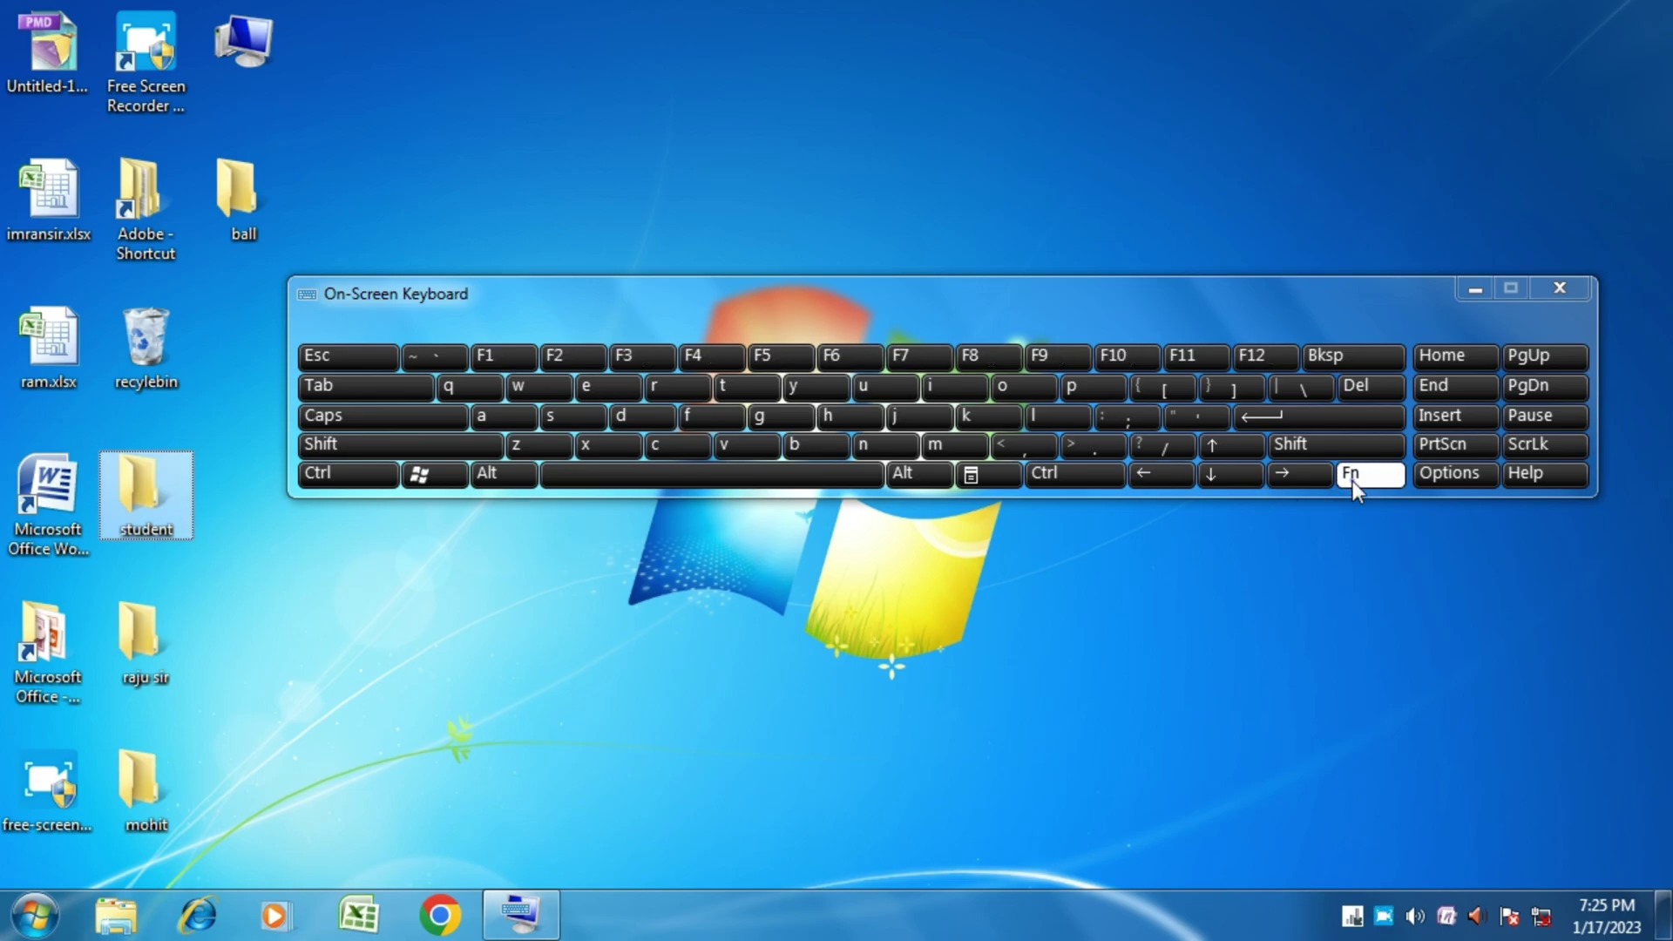
pyautogui.click(561, 355)
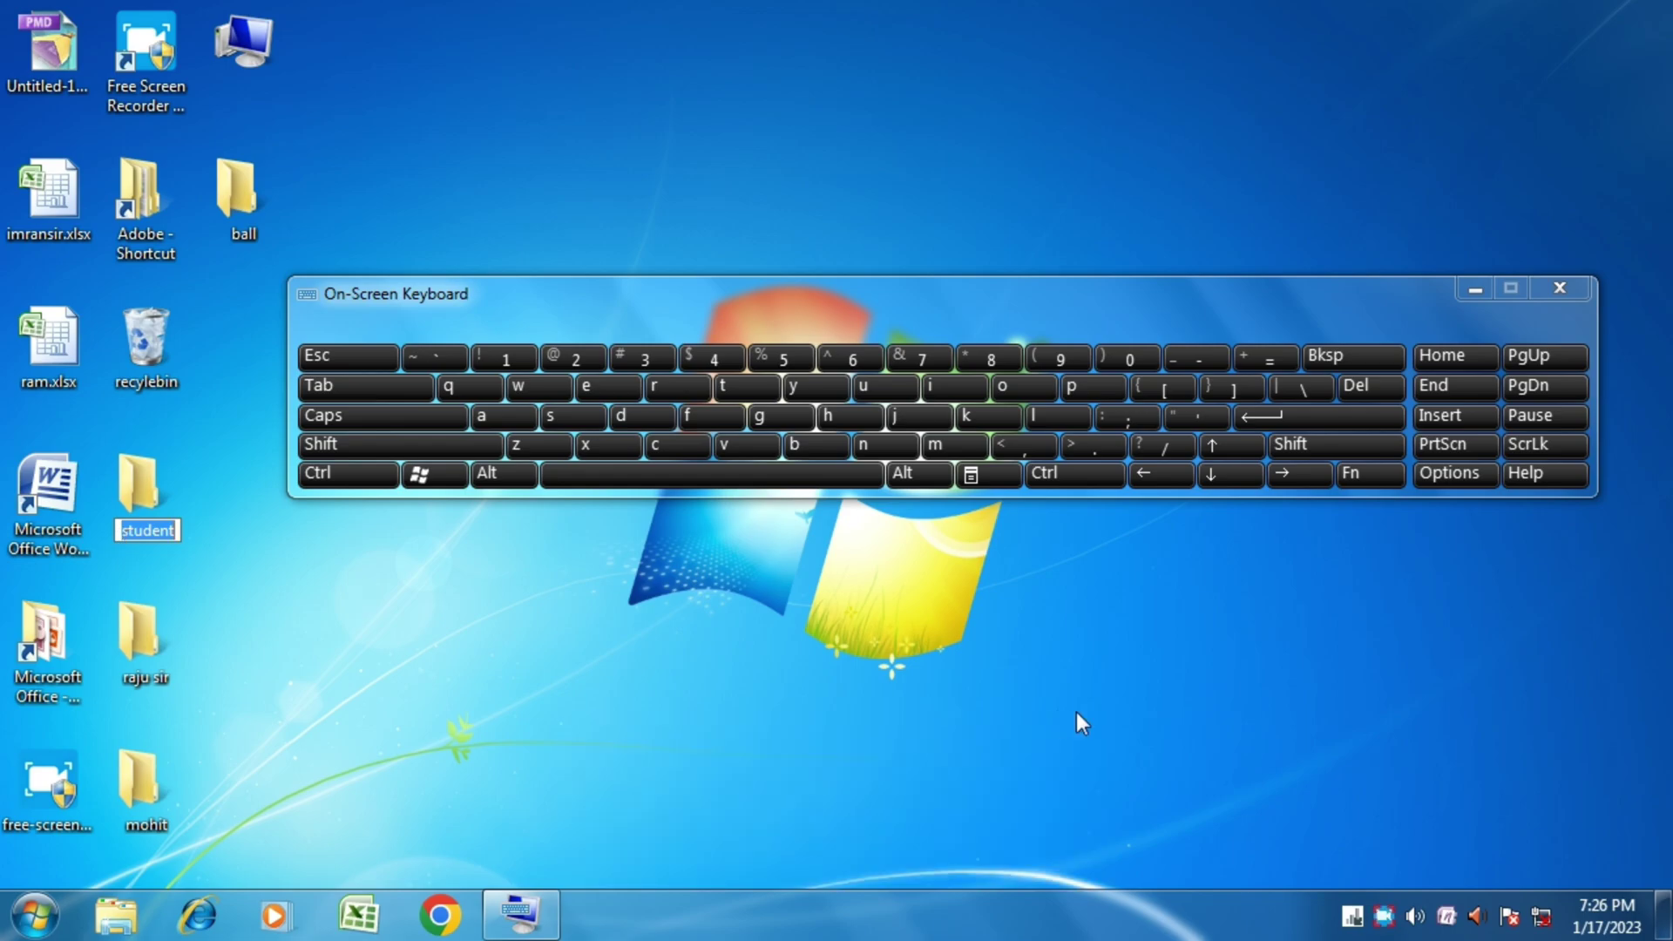
pyautogui.click(880, 443)
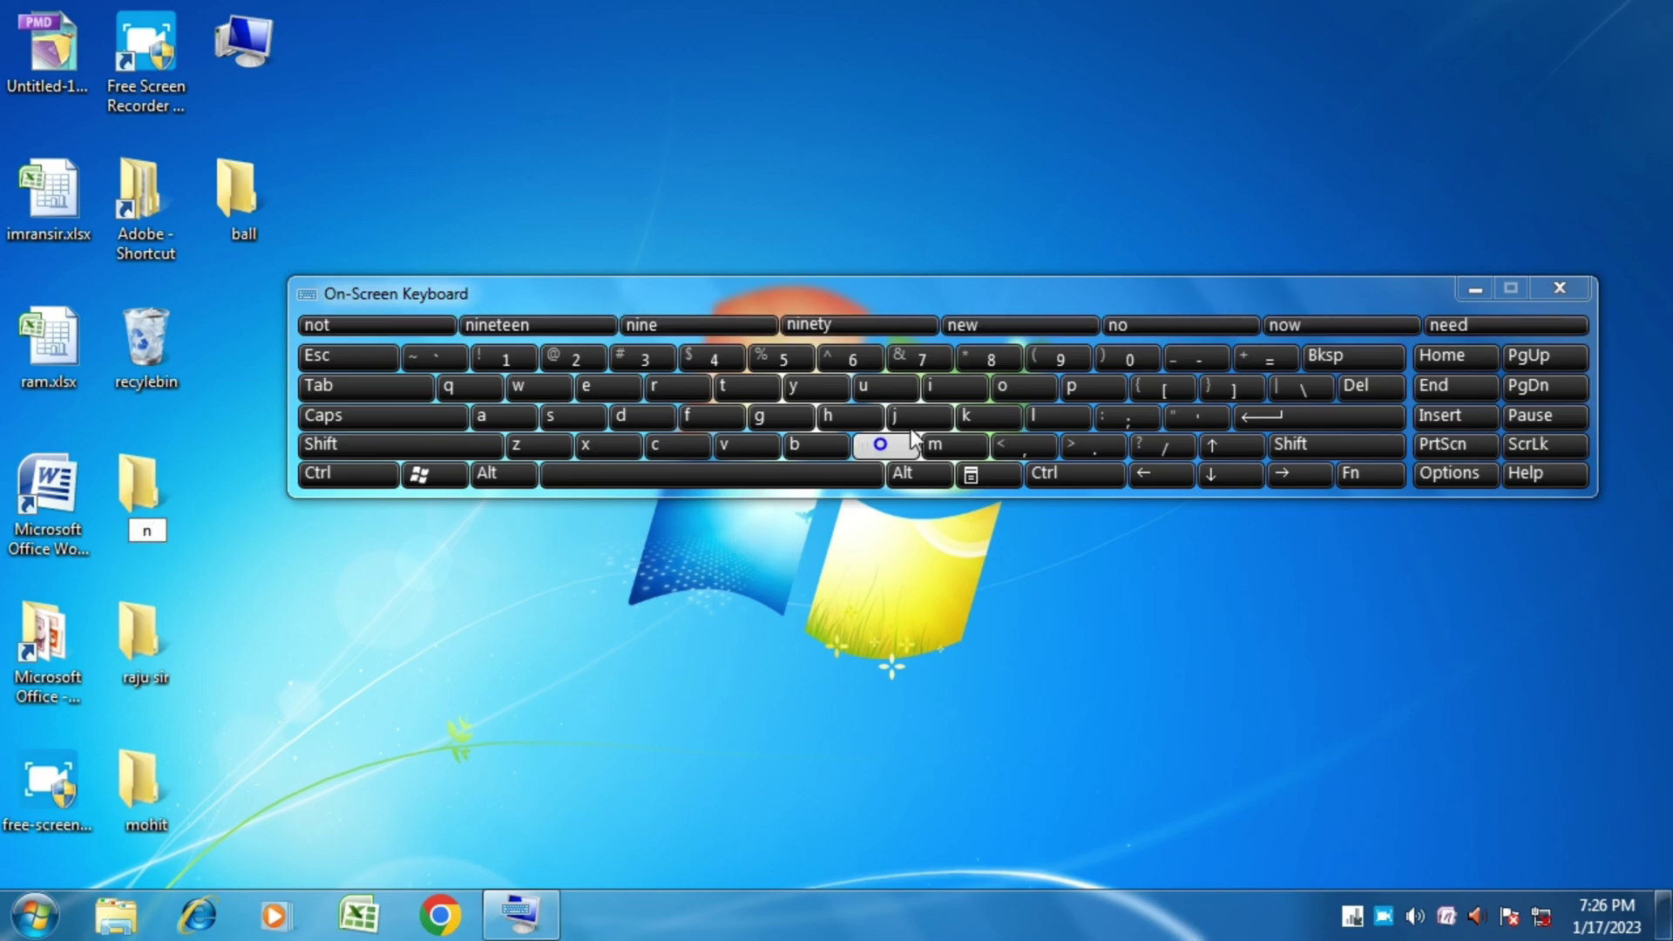
pyautogui.click(908, 416)
pyautogui.click(766, 475)
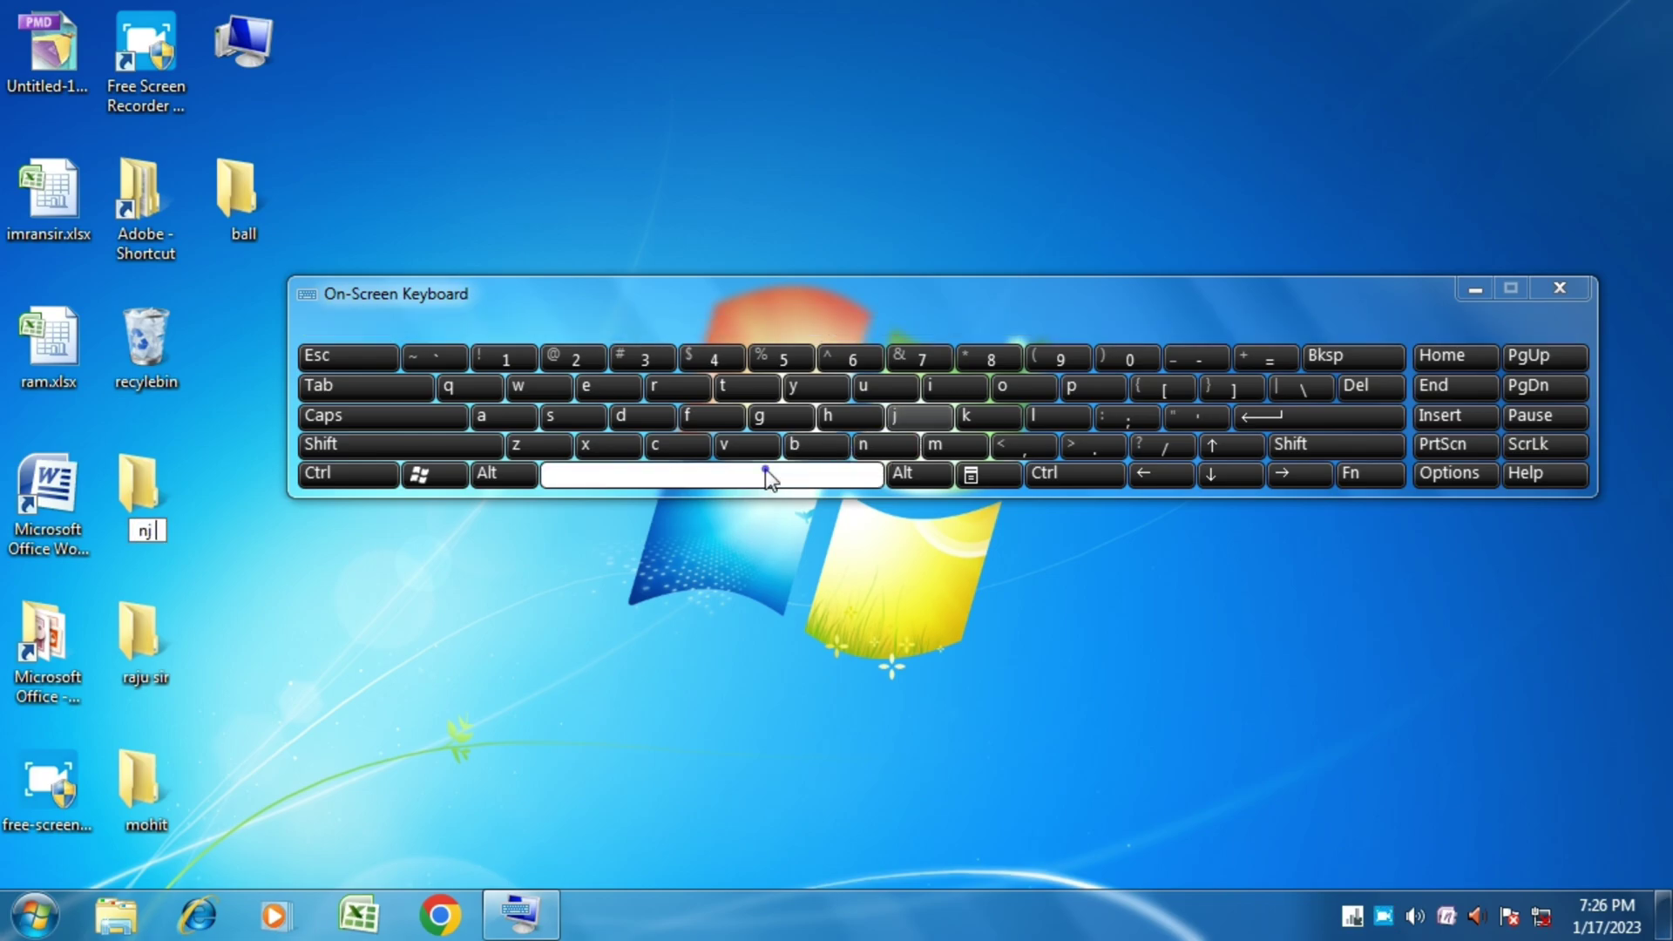
pyautogui.click(1037, 417)
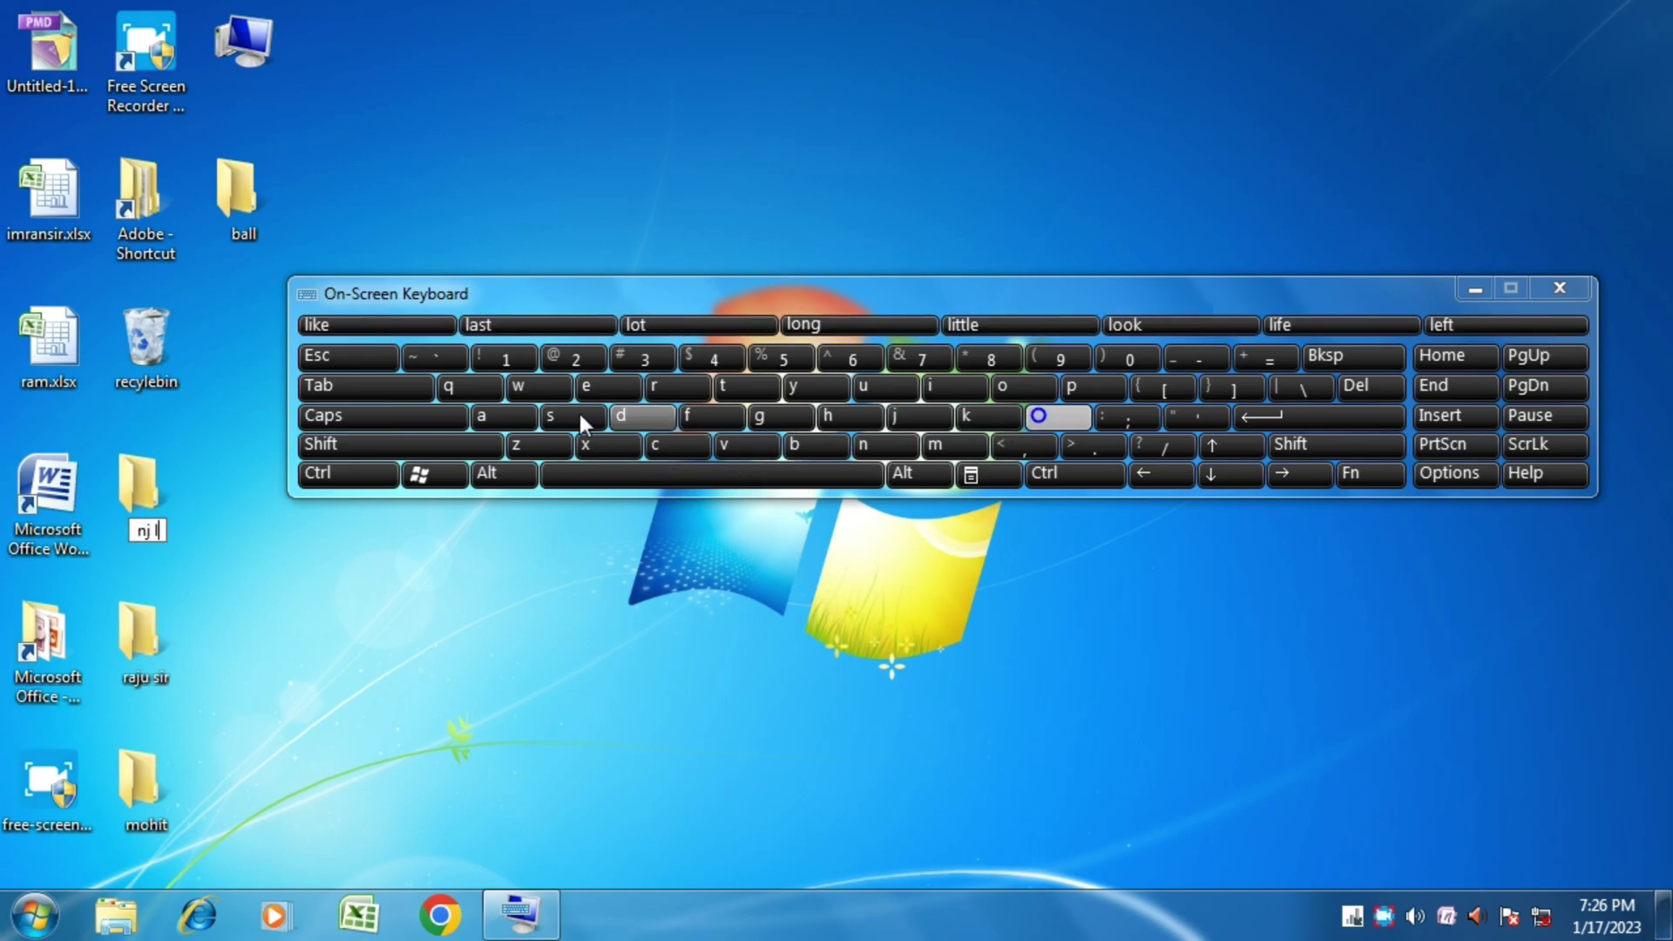
pyautogui.click(498, 420)
pyautogui.click(974, 417)
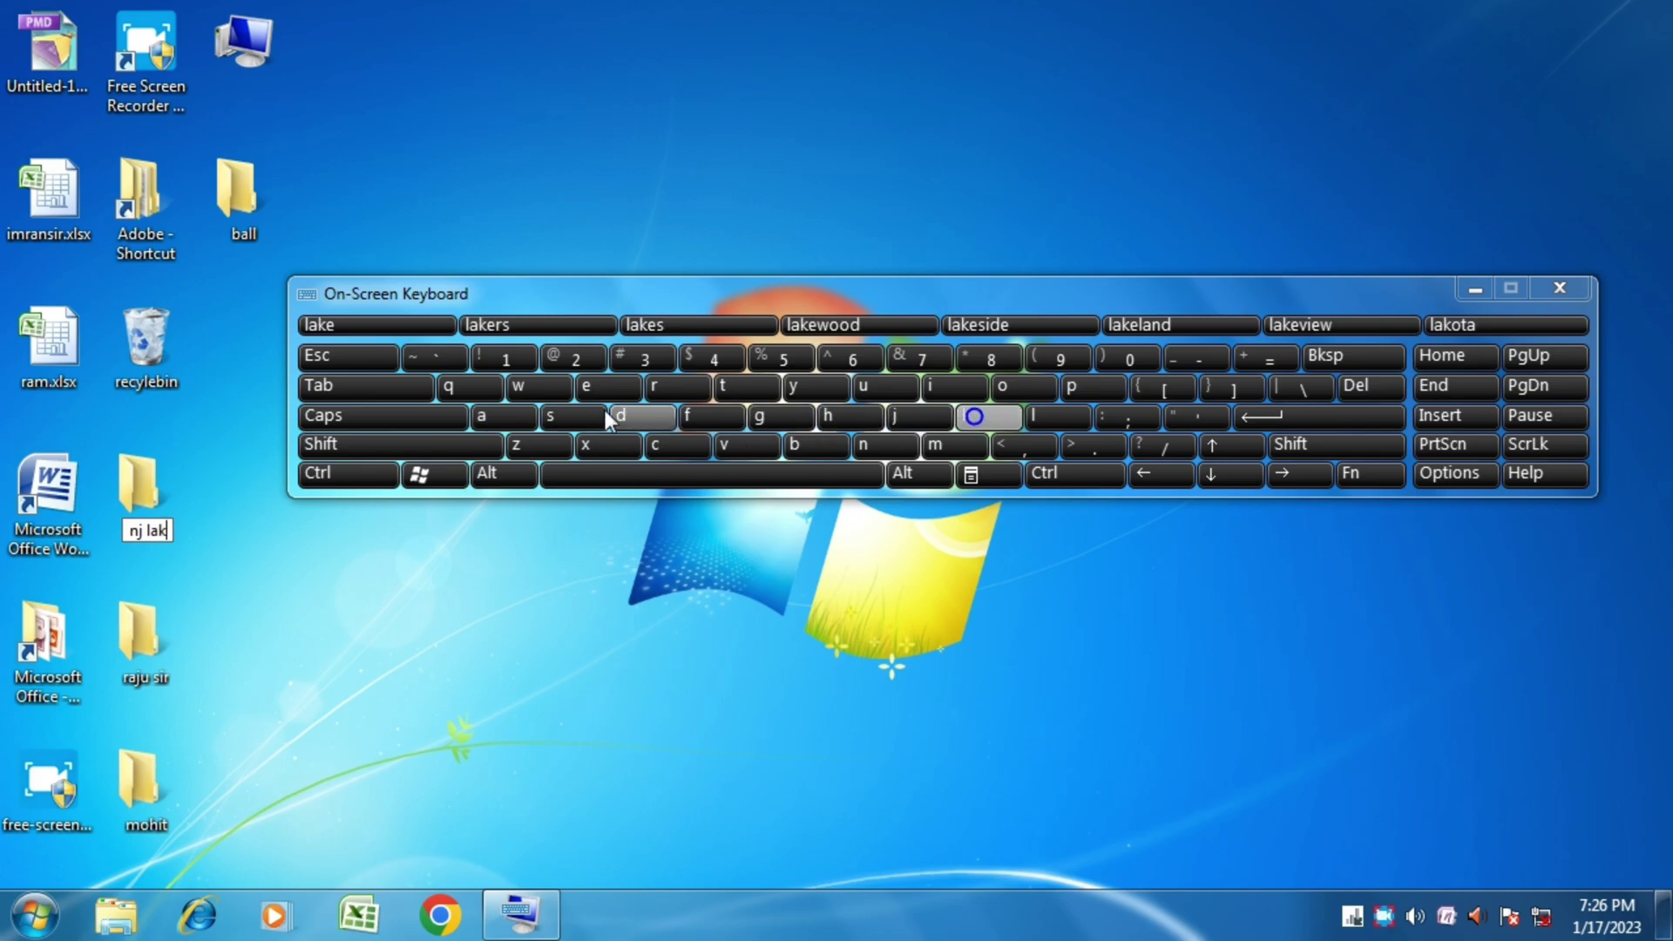
pyautogui.click(568, 415)
pyautogui.click(832, 418)
pyautogui.click(816, 386)
pyautogui.click(501, 418)
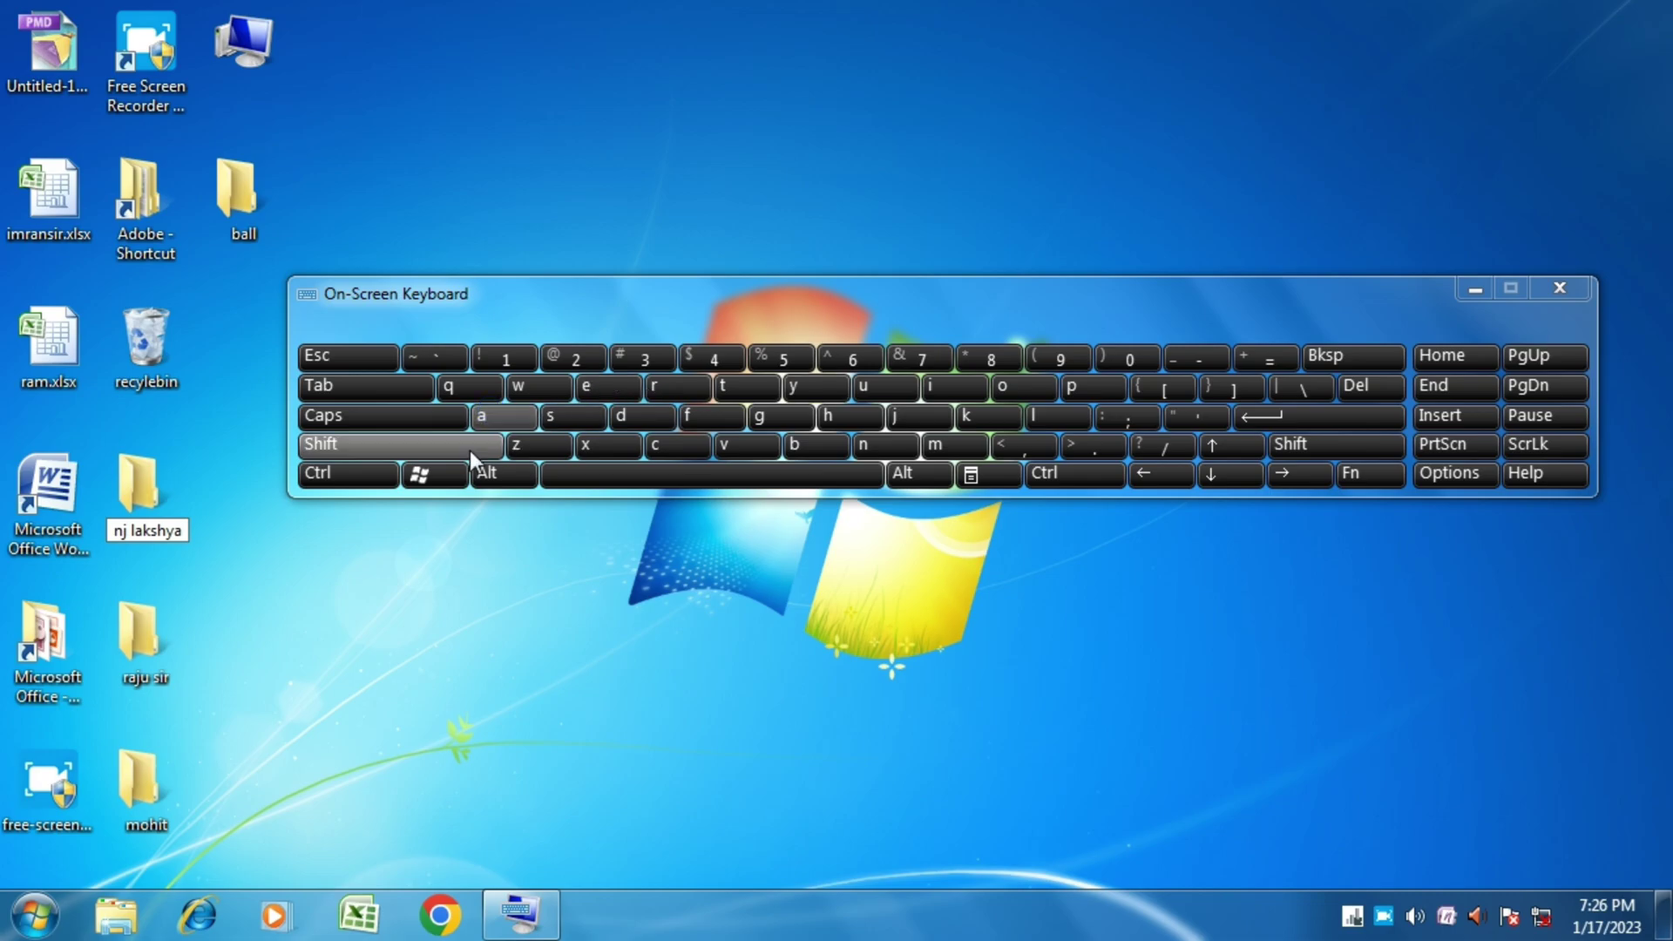
pyautogui.click(1329, 417)
pyautogui.rightClick(892, 59)
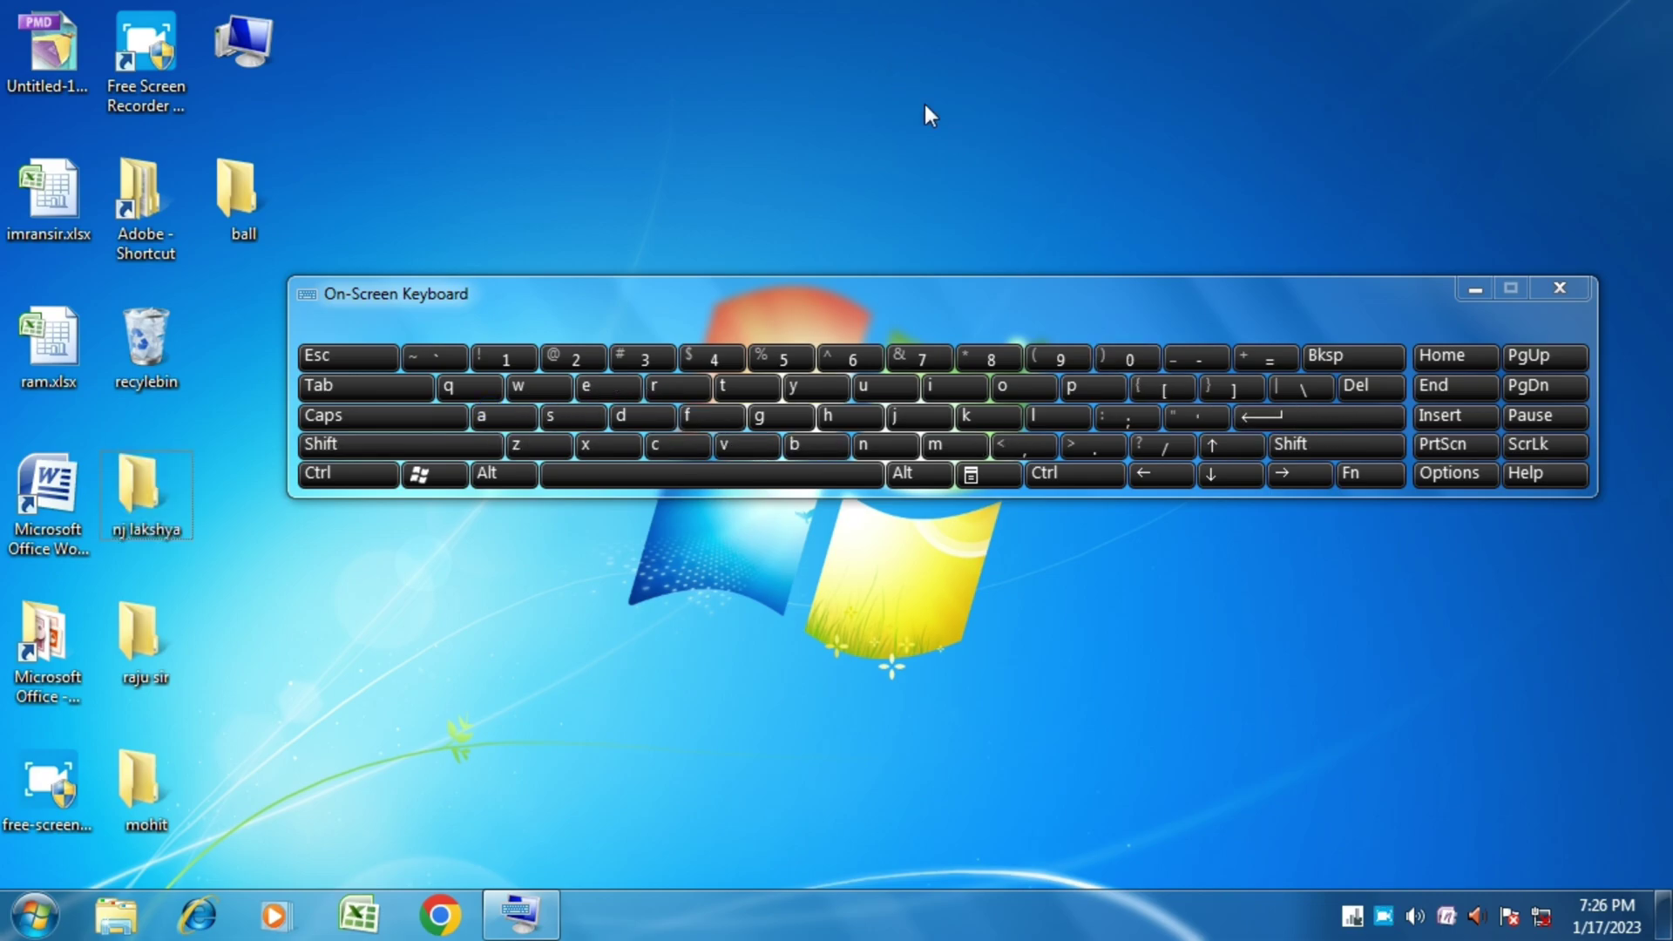
pyautogui.click(945, 138)
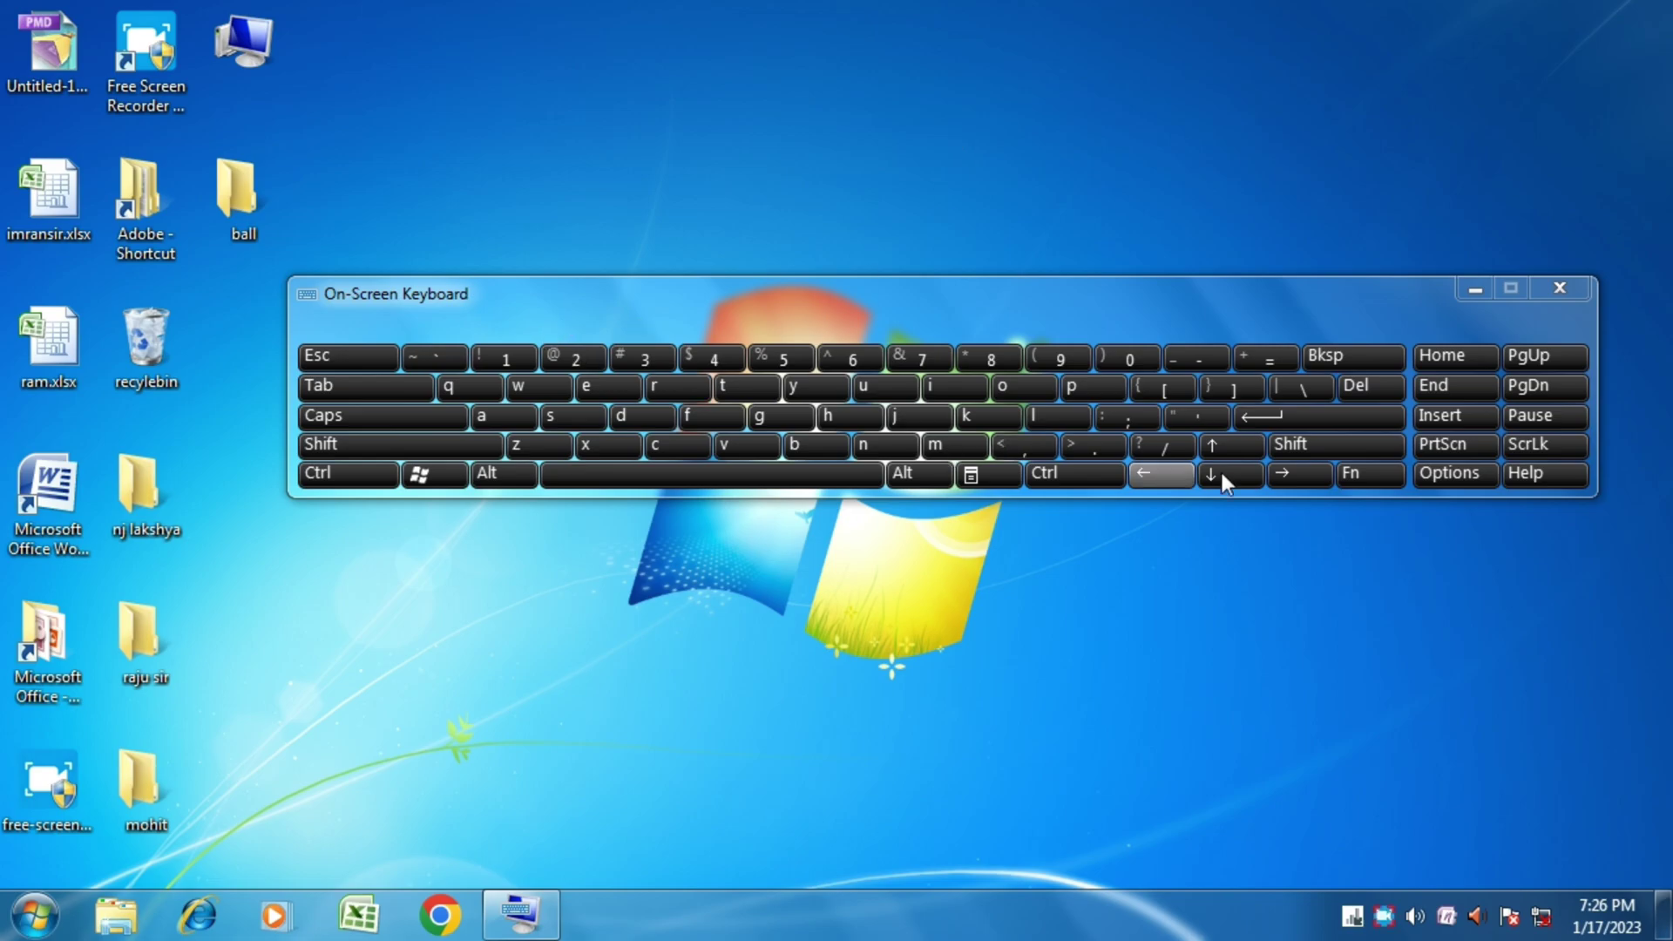
pyautogui.click(1369, 474)
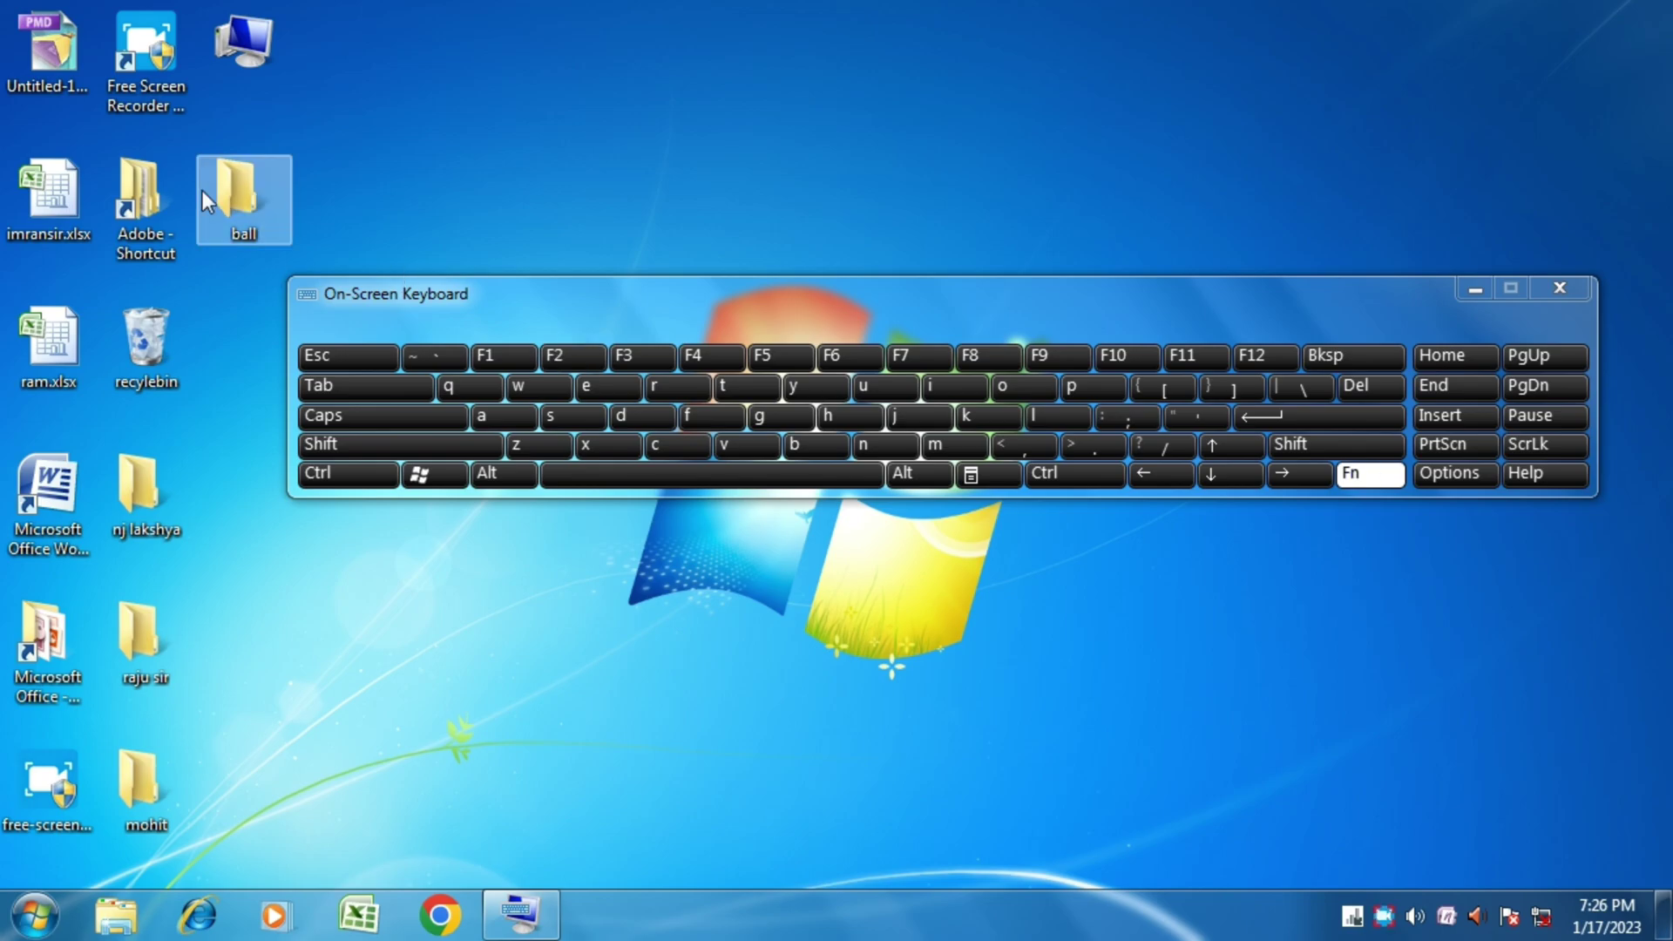
pyautogui.rightClick(248, 39)
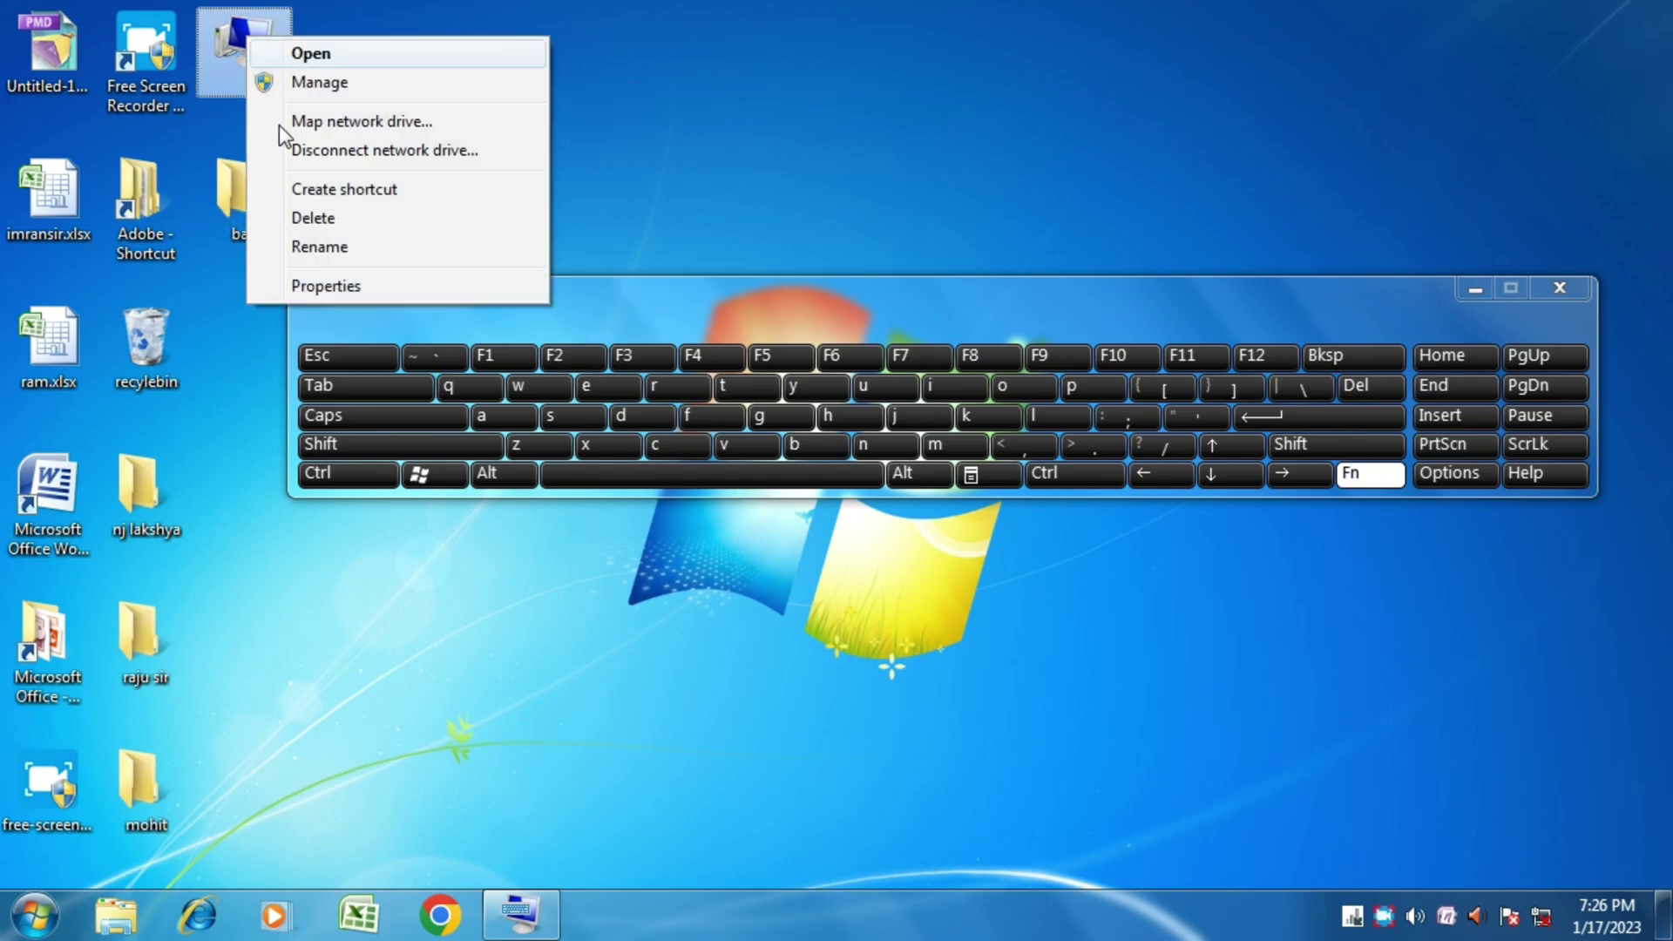
pyautogui.click(955, 220)
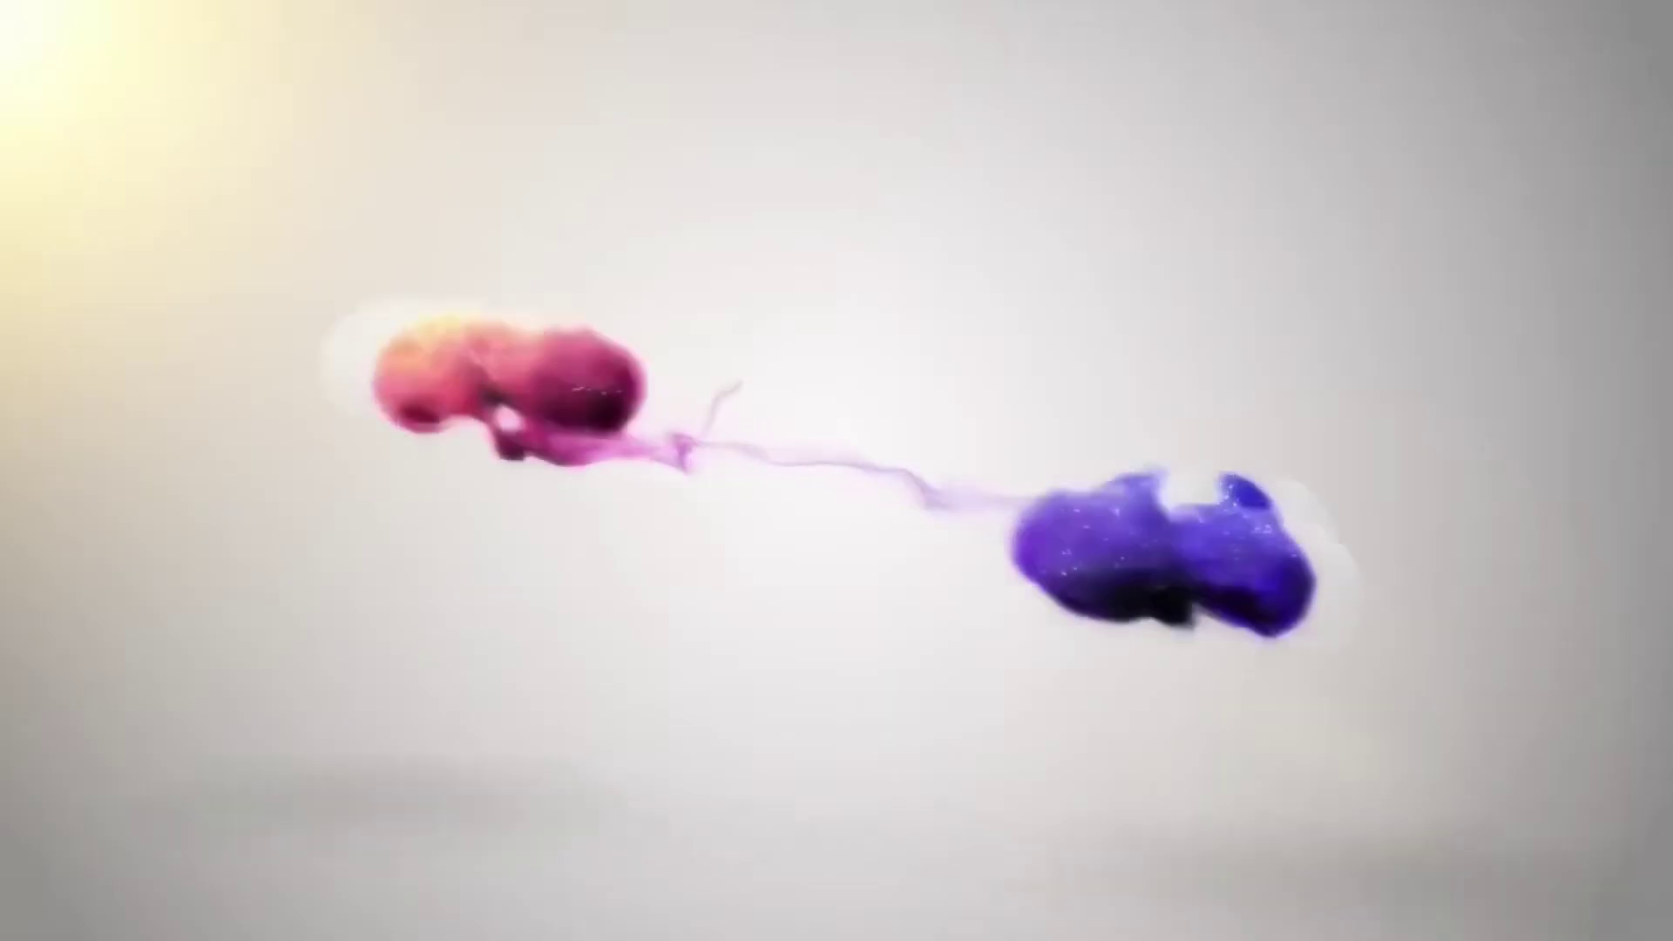